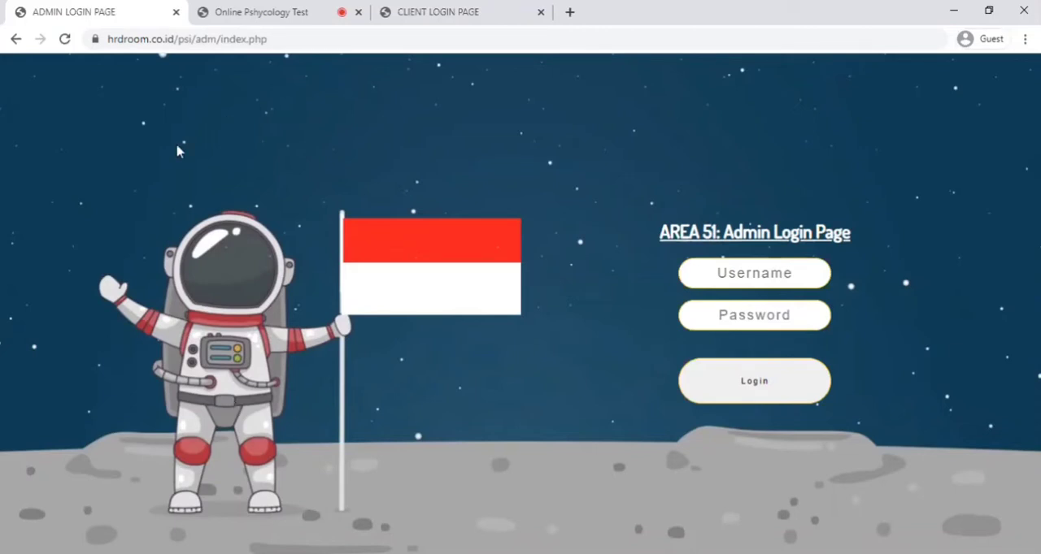
- Log in to the admin area as superadmin, entering the account password
click(734, 278)
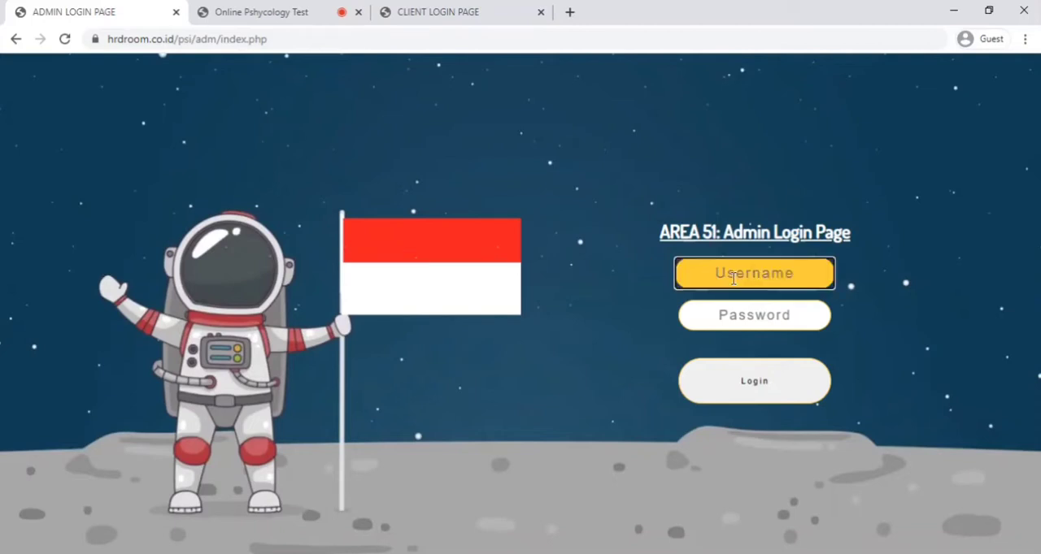
text(superadmin)
key(Tab)
text(s)
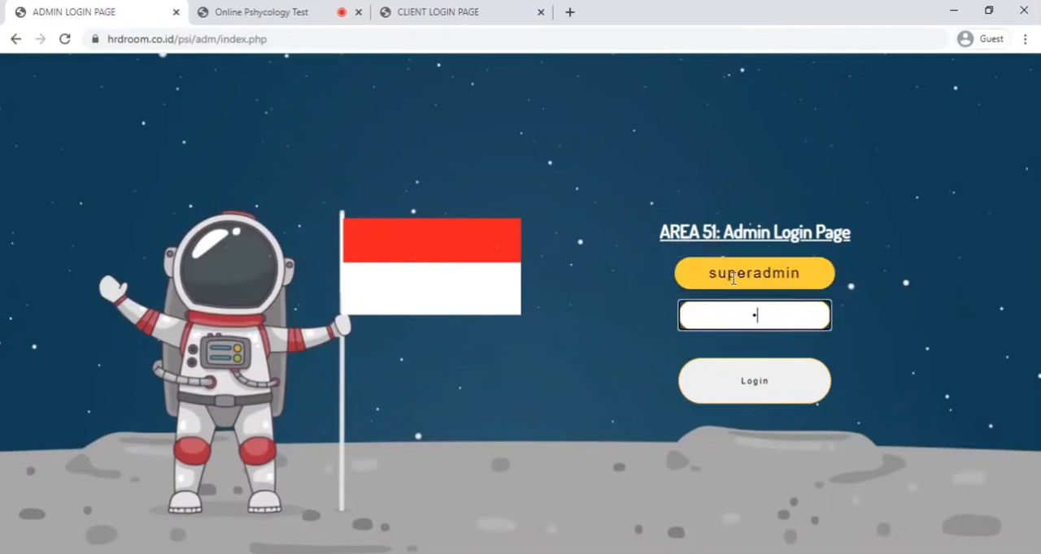
text(d)
click(794, 380)
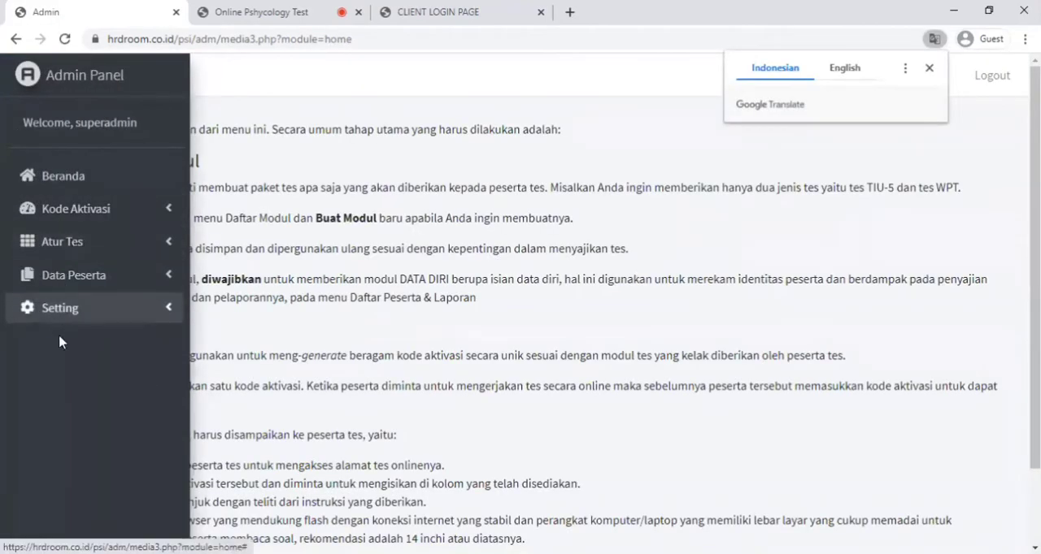
- Examine which functions the admin panel offers for activation codes, test setup, participant data and settings
click(85, 211)
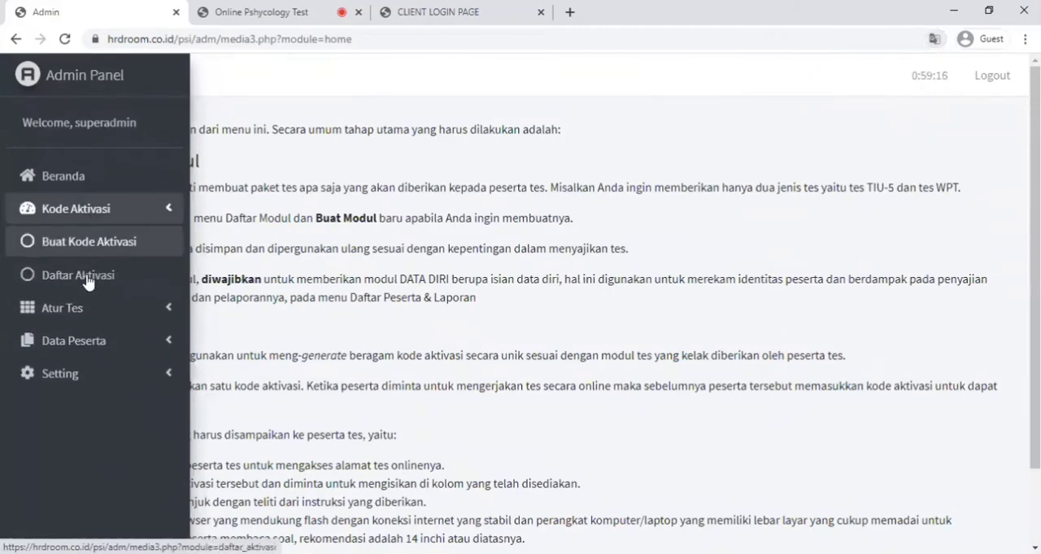
click(87, 307)
click(89, 476)
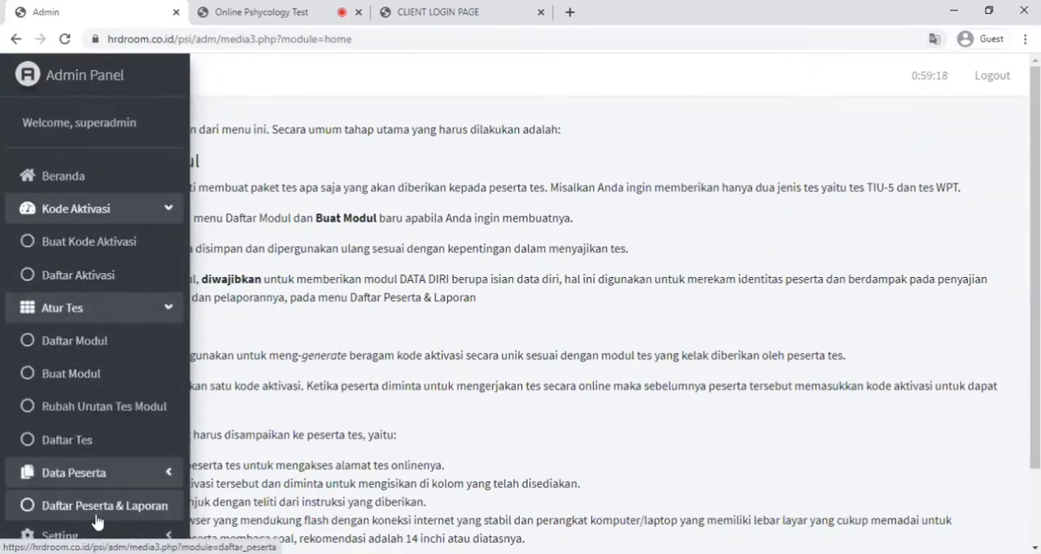
click(75, 535)
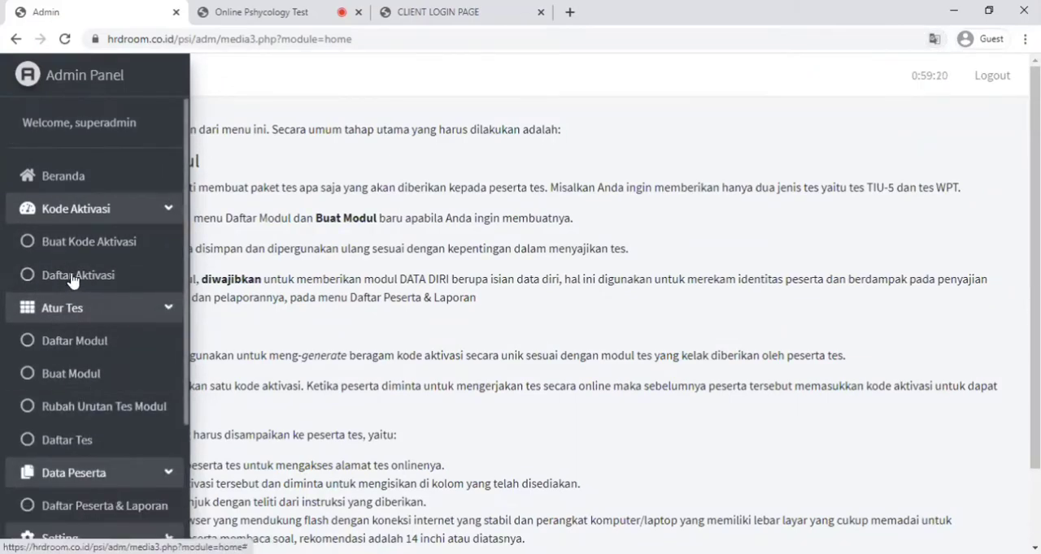
scroll(94, 398, down, 1)
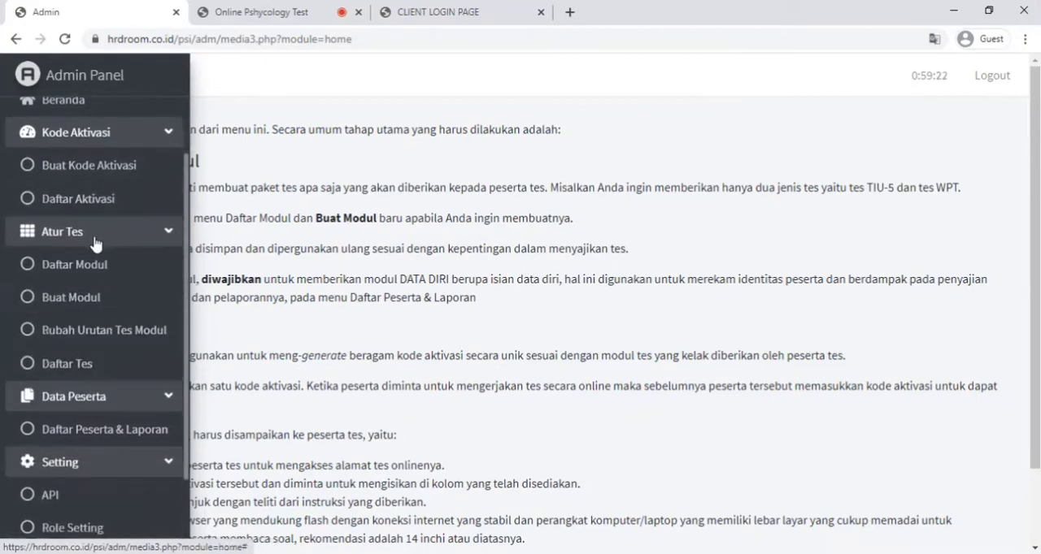
- View the module list (Daftar Modul) and examine which tests each module contains
click(70, 270)
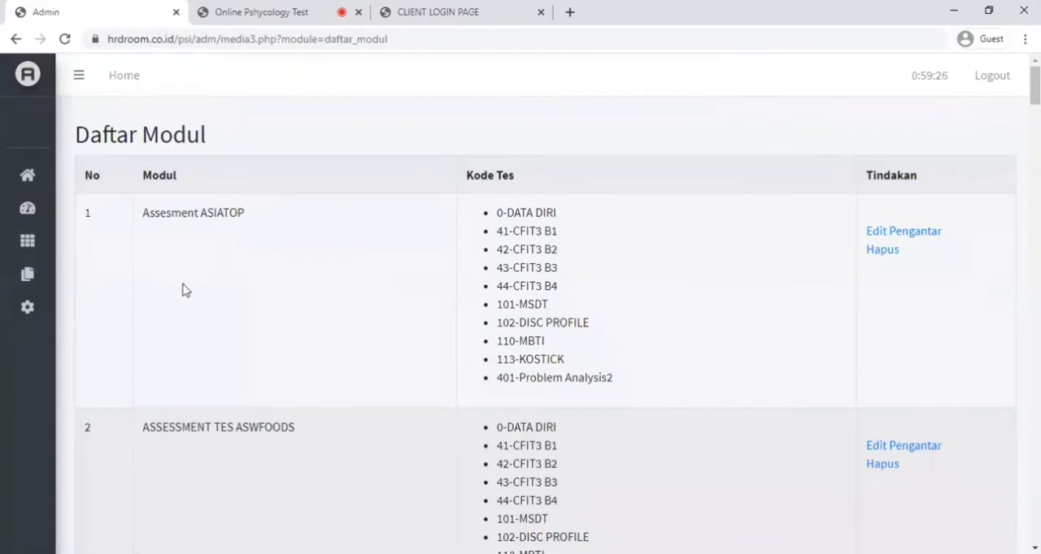
scroll(263, 450, down, 2)
scroll(263, 449, down, 6)
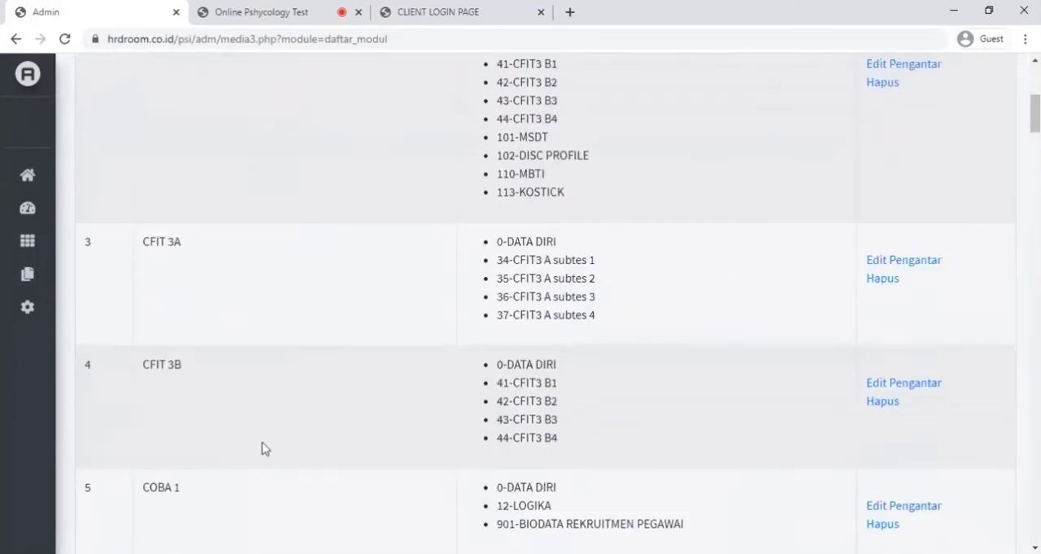
scroll(263, 449, up, 3)
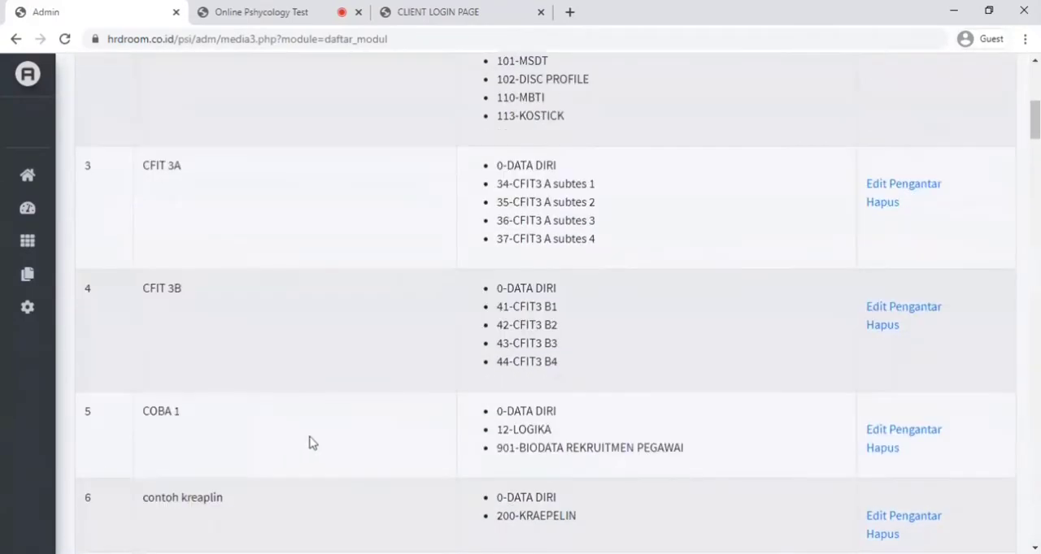
scroll(330, 434, up, 6)
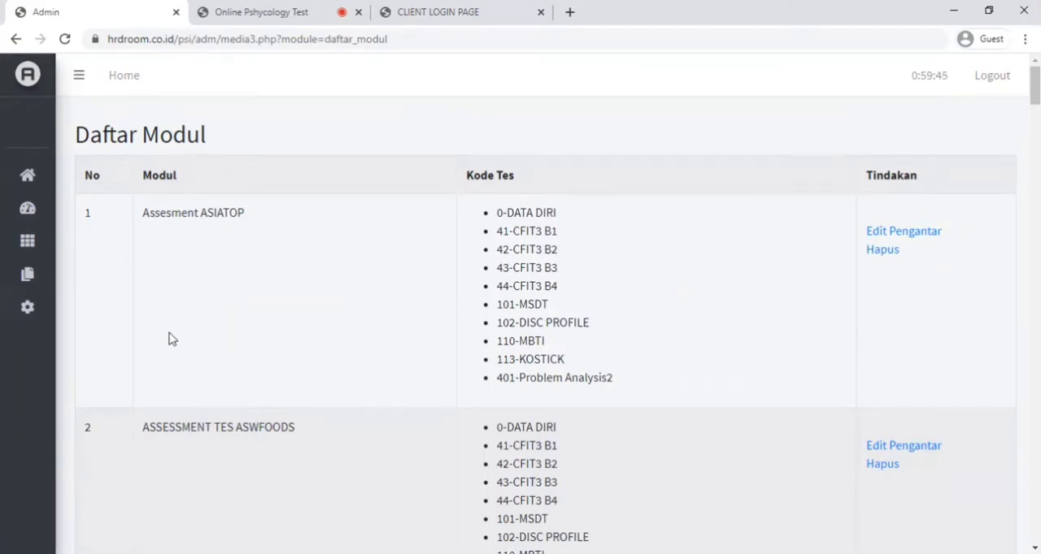
- View the test list (Daftar Tes) and look through the codes, names and types of the available tests
mouse_move(47, 281)
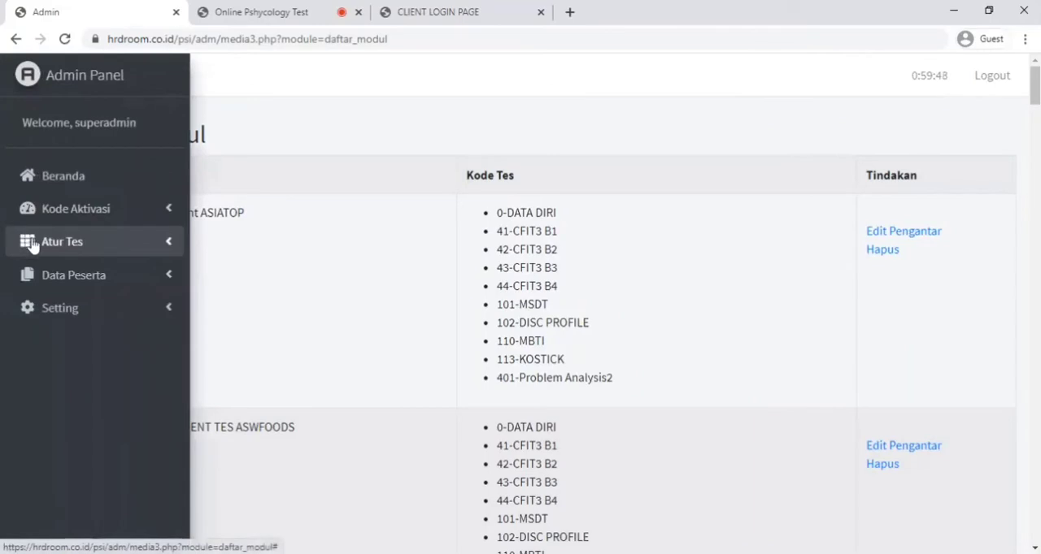
click(31, 243)
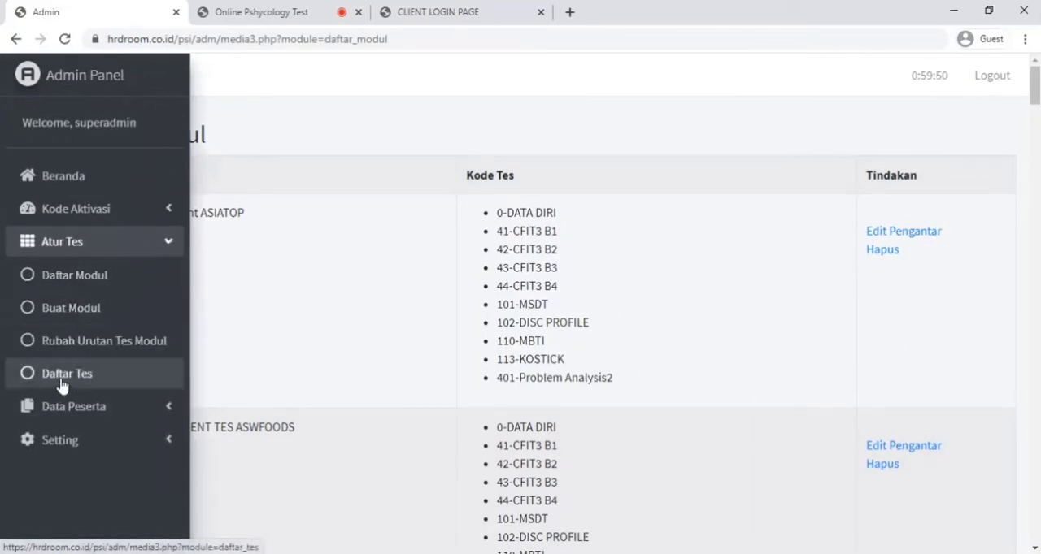
click(29, 385)
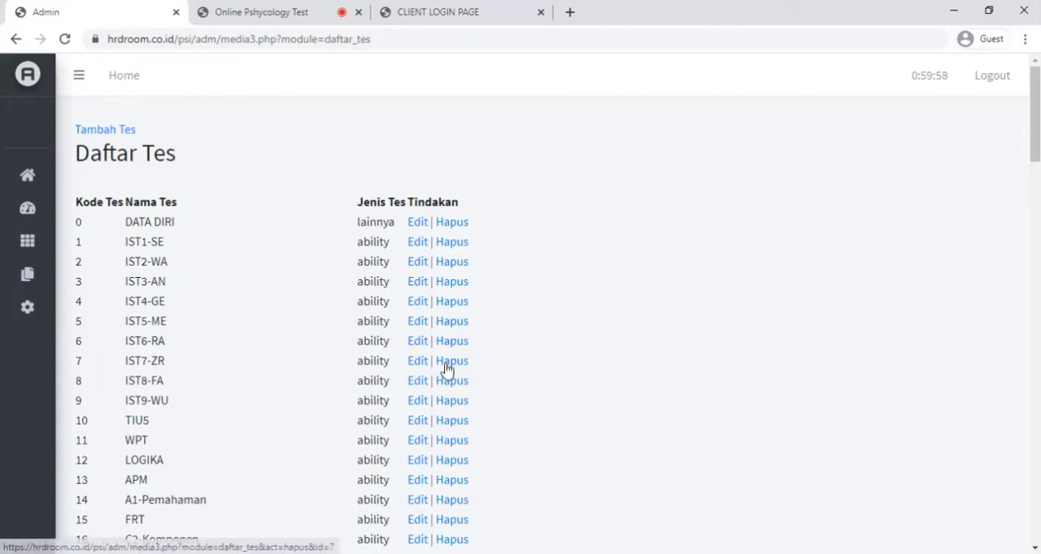
scroll(236, 413, down, 5)
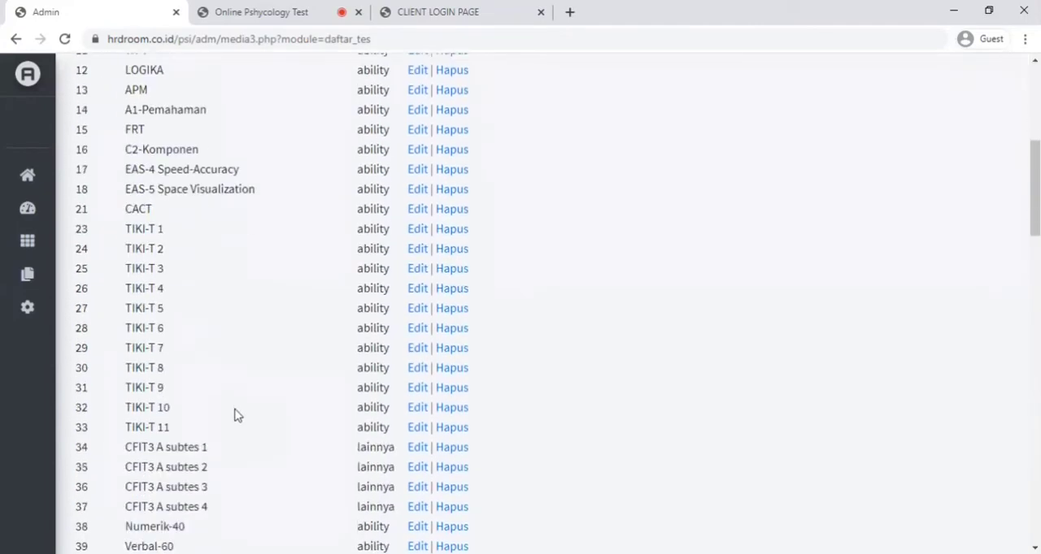
scroll(234, 415, down, 5)
scroll(240, 421, down, 2)
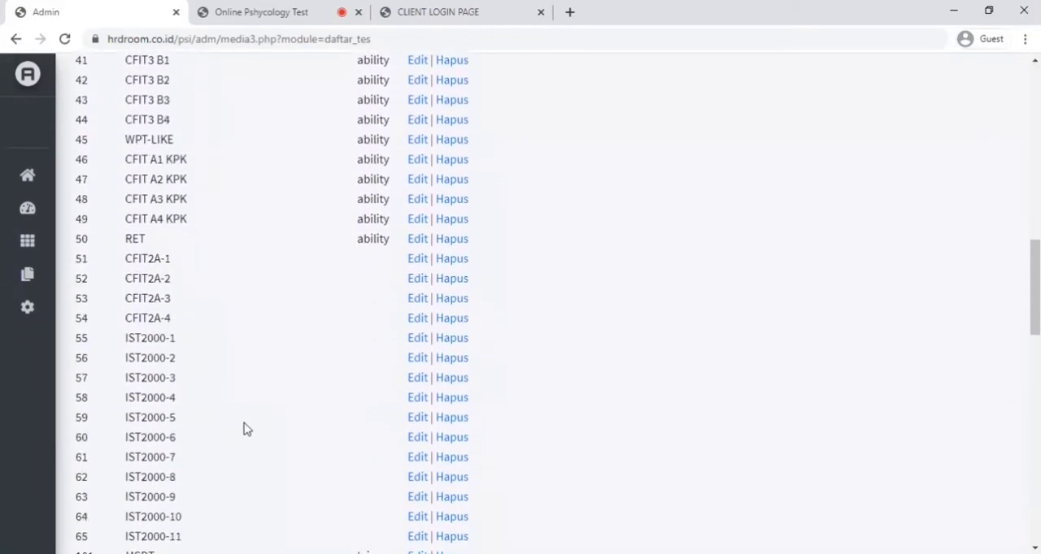
scroll(247, 427, up, 10)
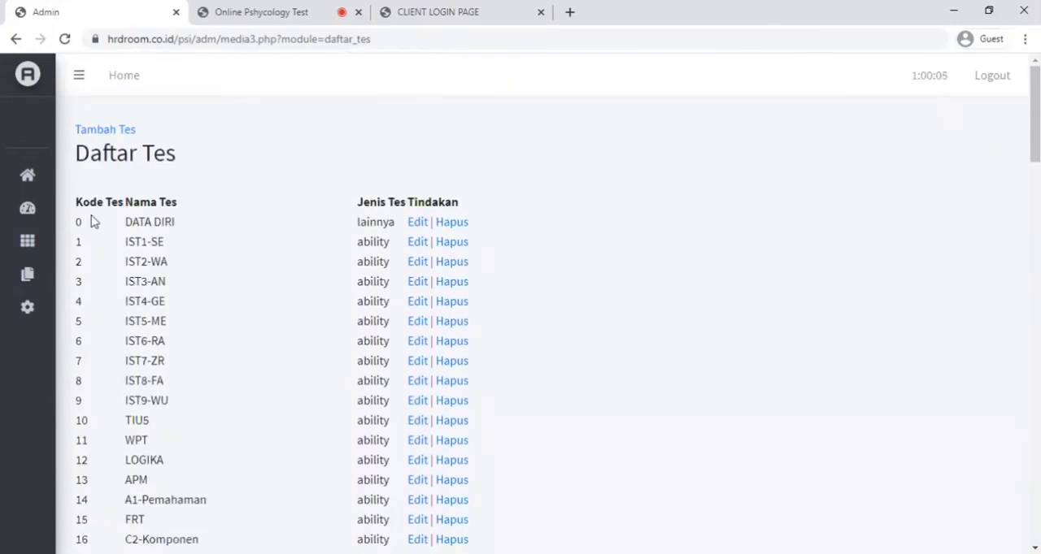
- Bring up the blank Tambah Tes form and examine its fields for test code, test name, file name and table name
click(119, 130)
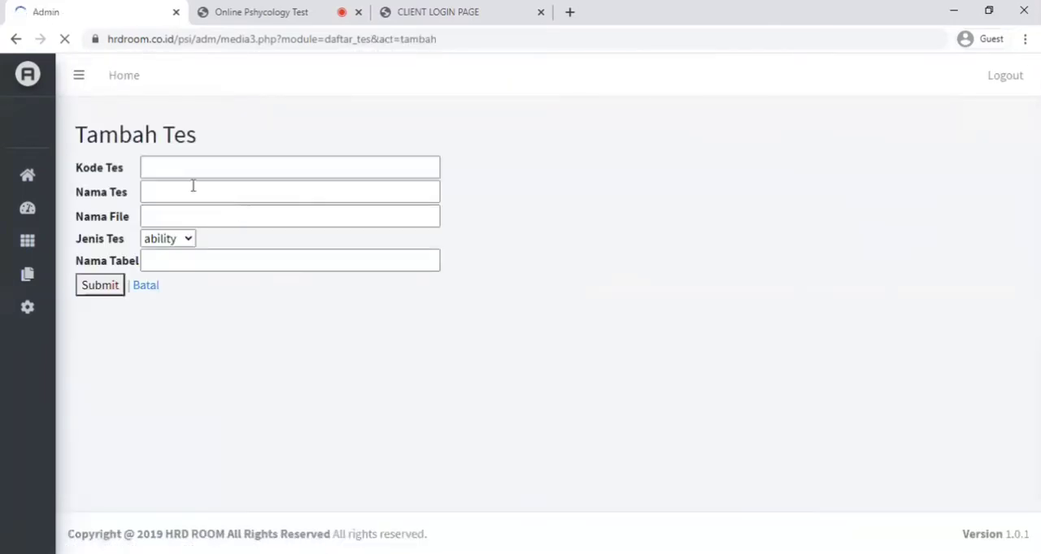
click(169, 168)
click(170, 193)
click(164, 221)
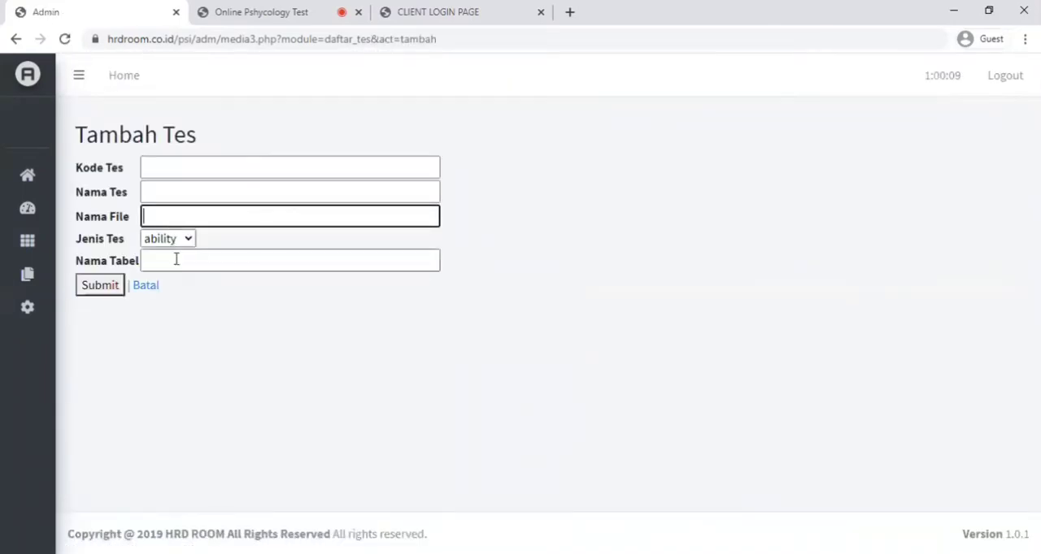
click(175, 259)
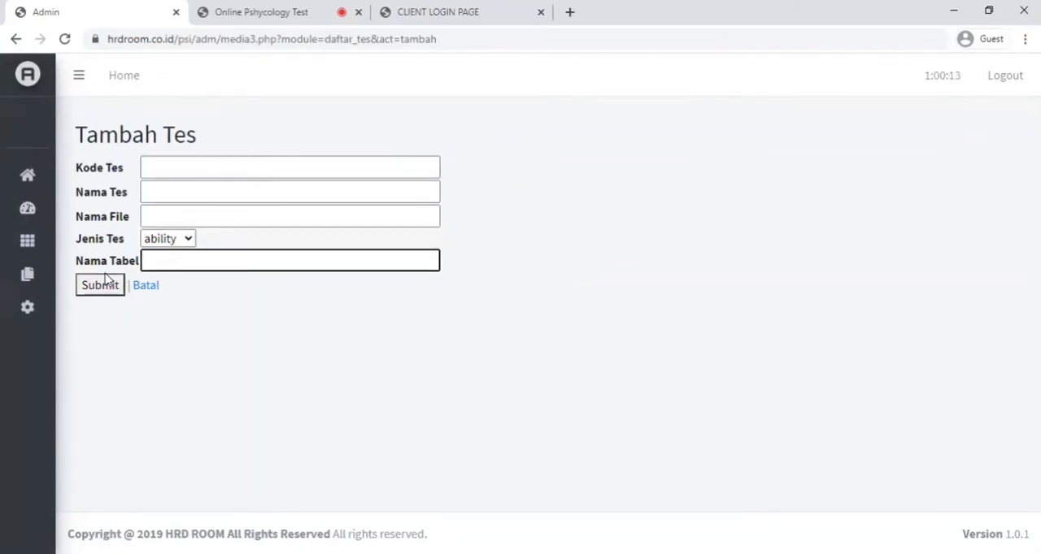
- Start creating a new test module and name it Level Staff Karyawan
mouse_move(63, 256)
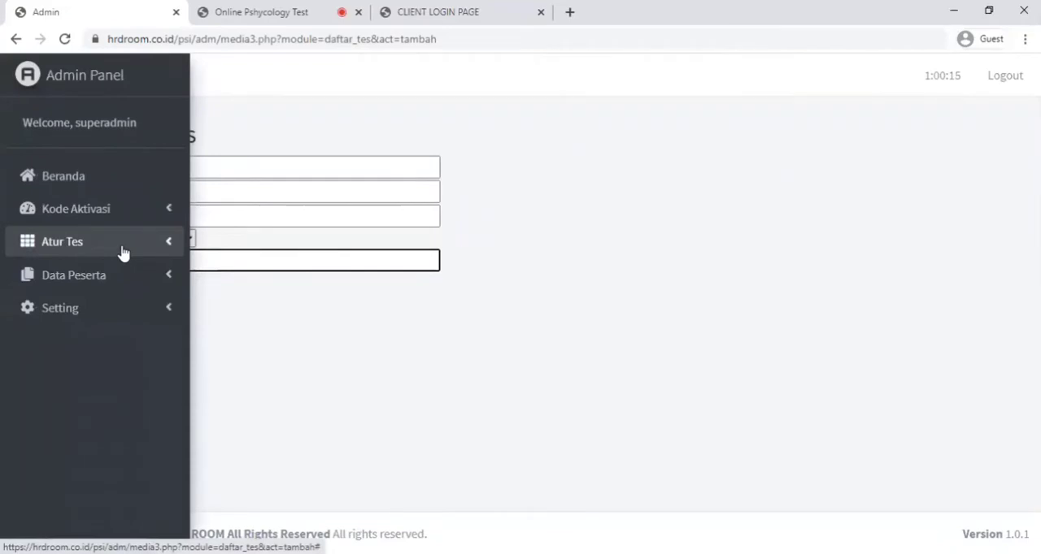
mouse_move(5, 244)
click(49, 243)
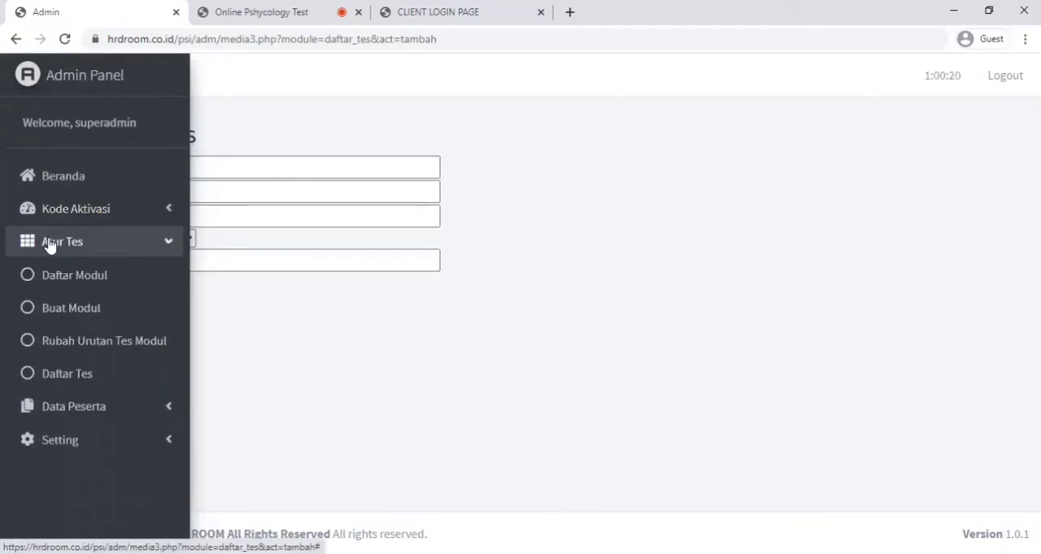
click(69, 311)
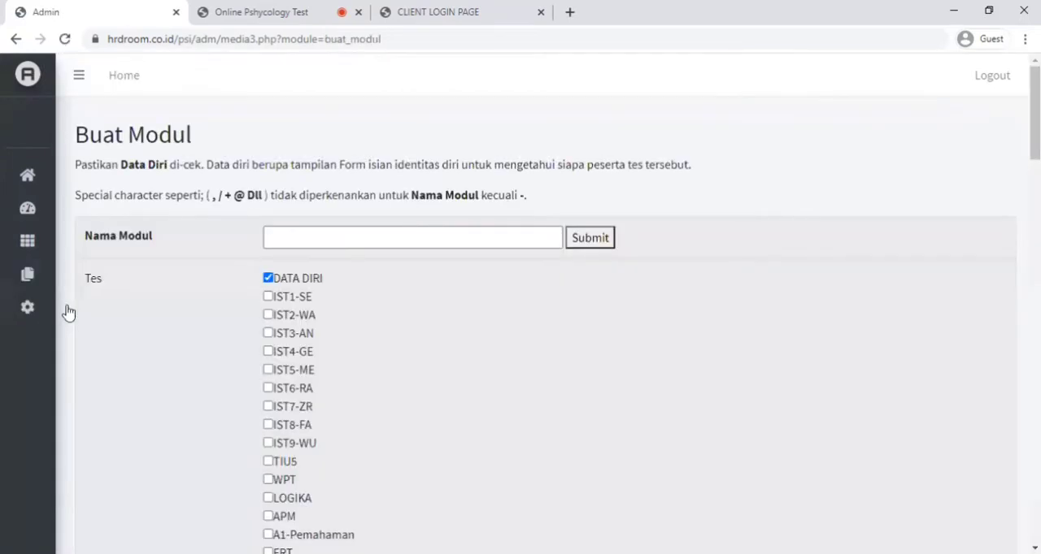
click(291, 239)
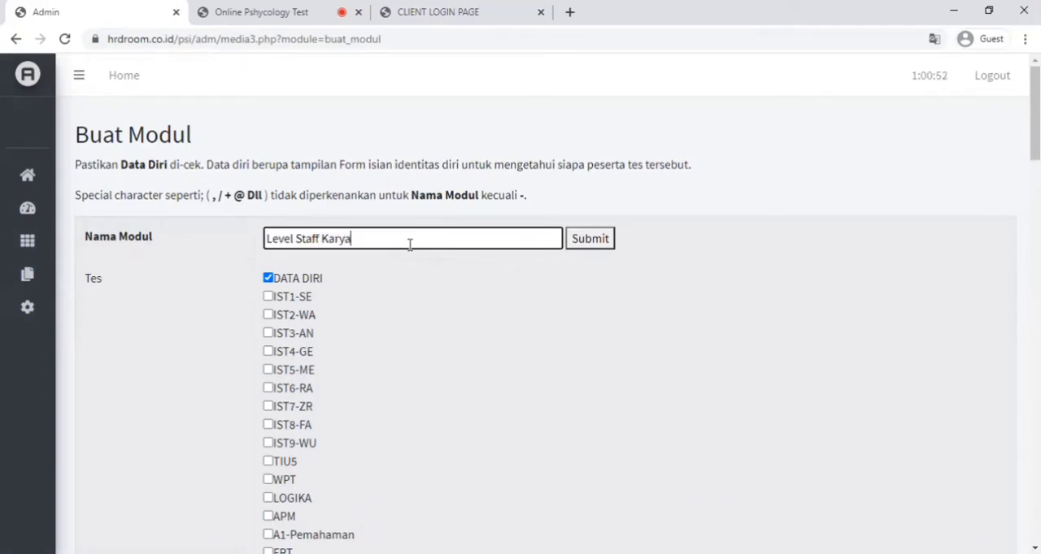
text(wan)
- Include the LOGIKA, A1-Pemahaman, C2-Komponen and Abstraksi-24 tests in the new module
scroll(374, 419, down, 1)
scroll(388, 411, down, 1)
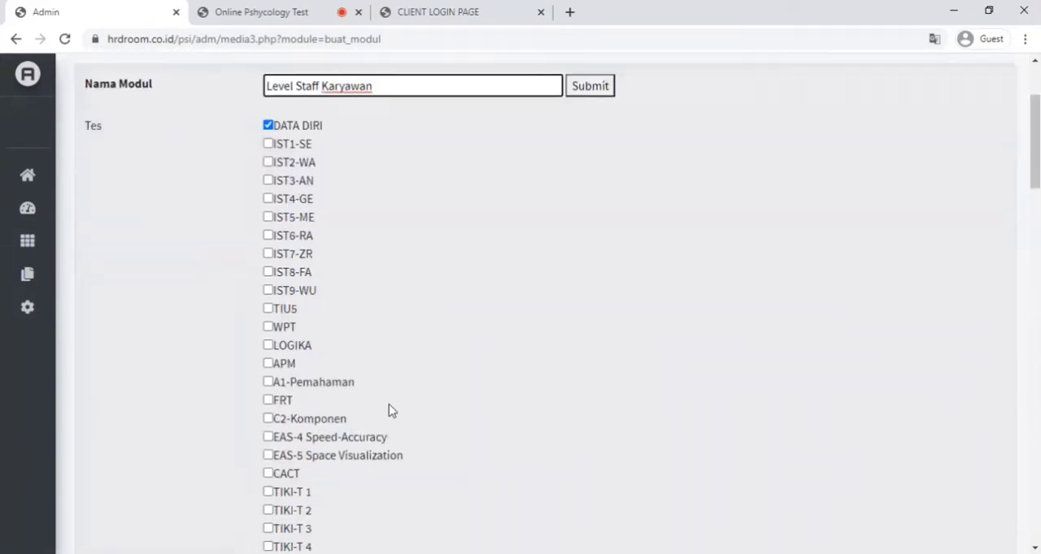
scroll(390, 406, down, 3)
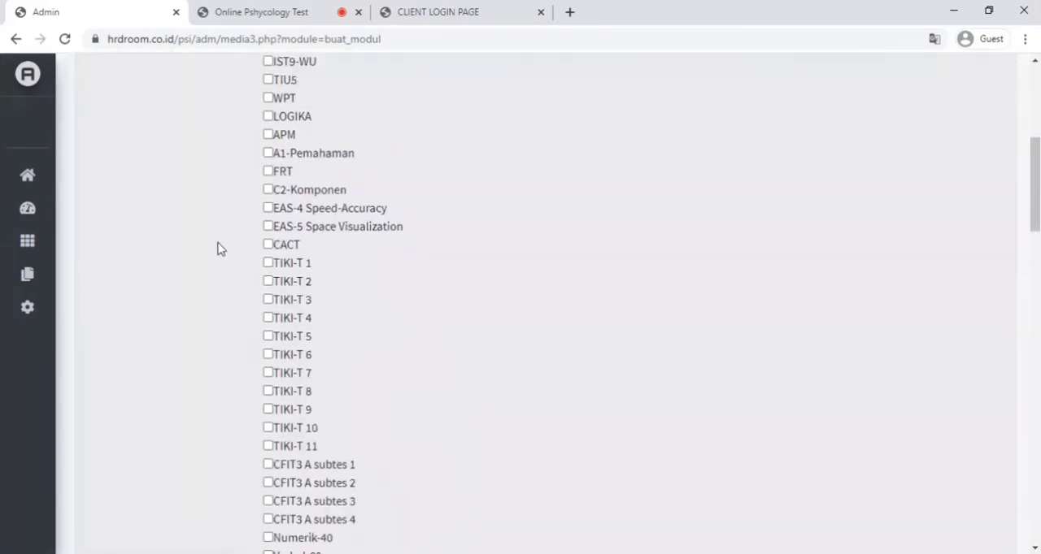
click(268, 117)
click(268, 153)
click(268, 190)
scroll(334, 268, down, 1)
scroll(341, 271, down, 1)
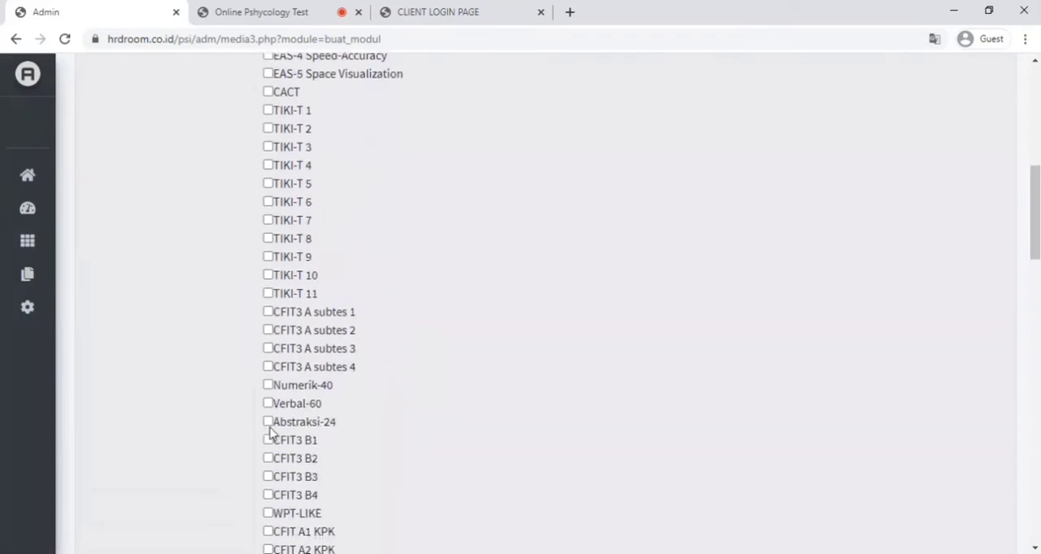
click(268, 422)
- Submit the Level Staff Karyawan module and close the confirmation page
scroll(387, 366, up, 7)
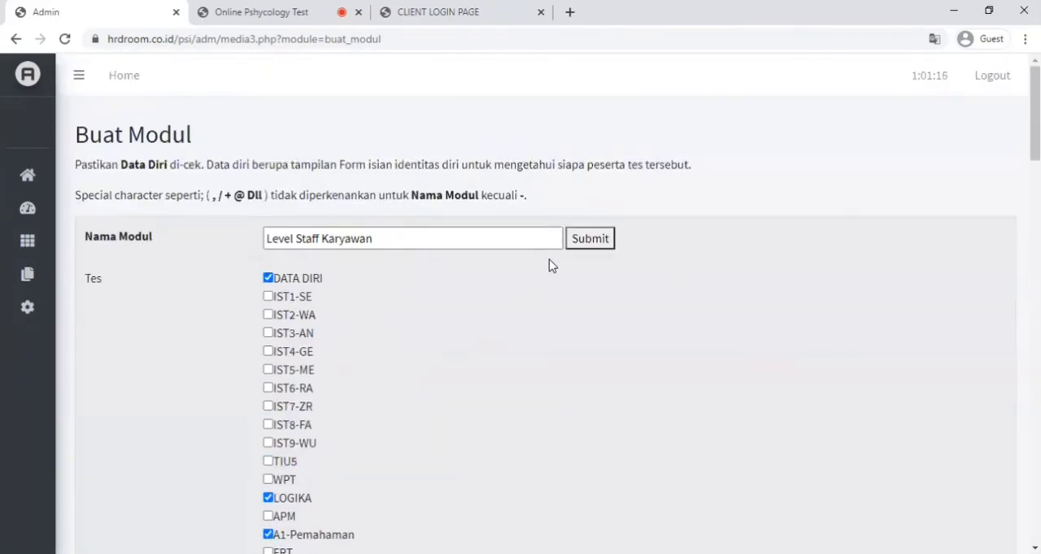
click(593, 241)
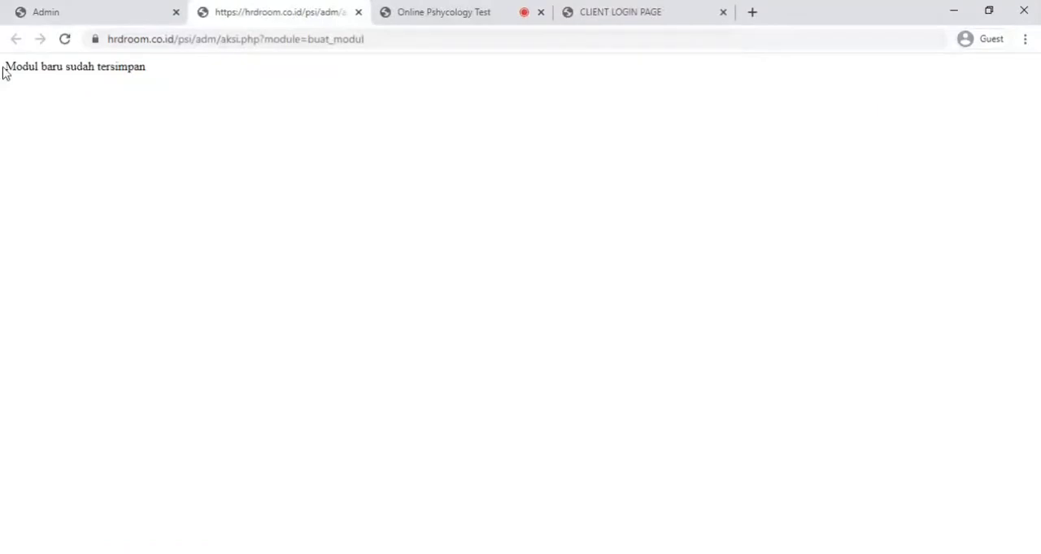
click(358, 11)
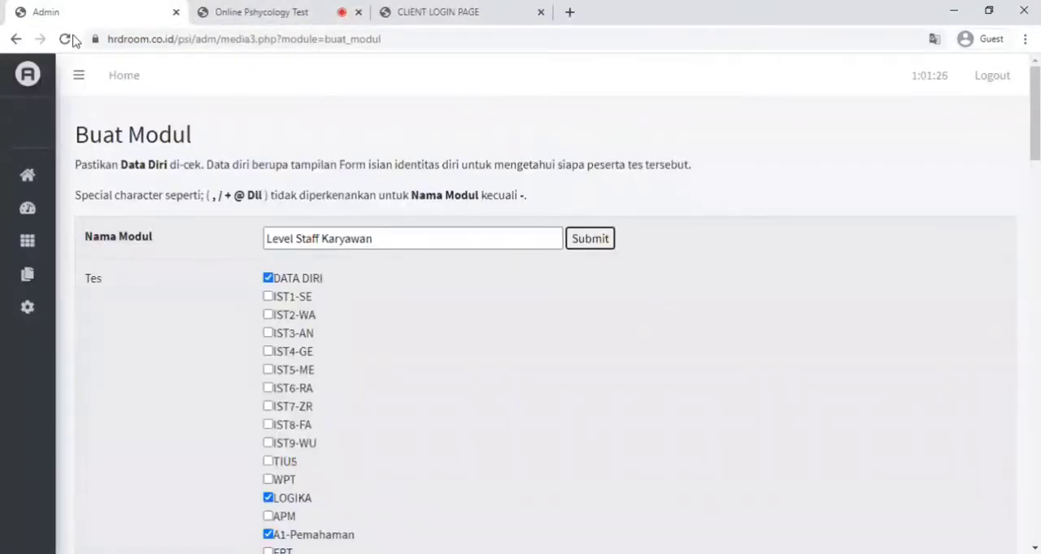
- Bring up the test order settings (Rubah Urutan Tes Modul) for the Level Staff Karyawan module
mouse_move(23, 174)
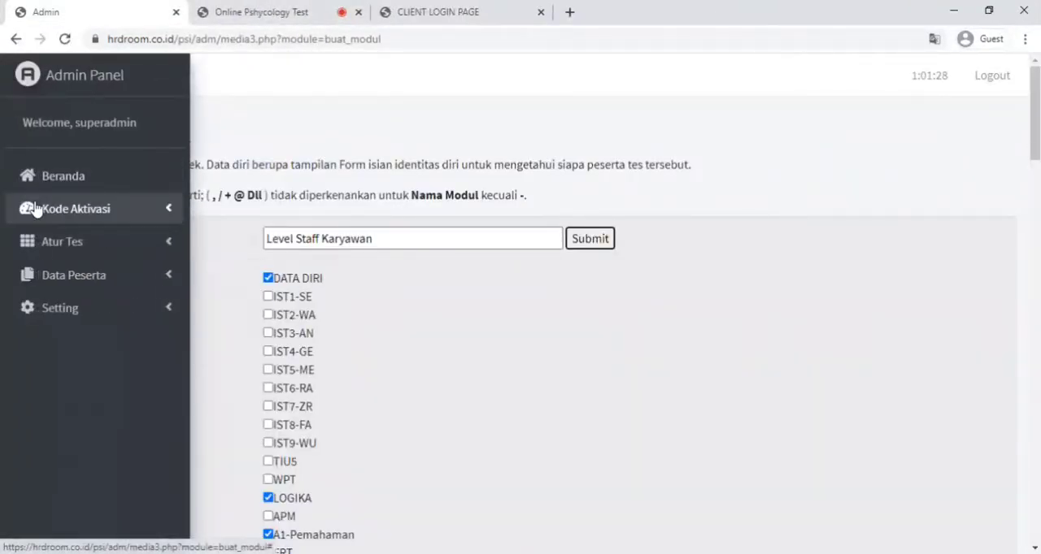
click(49, 241)
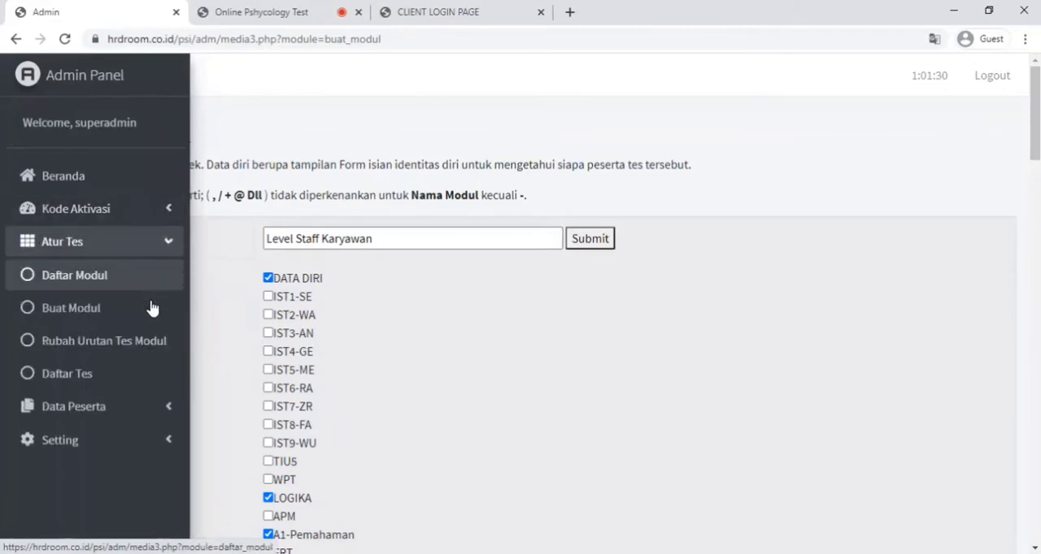
click(78, 346)
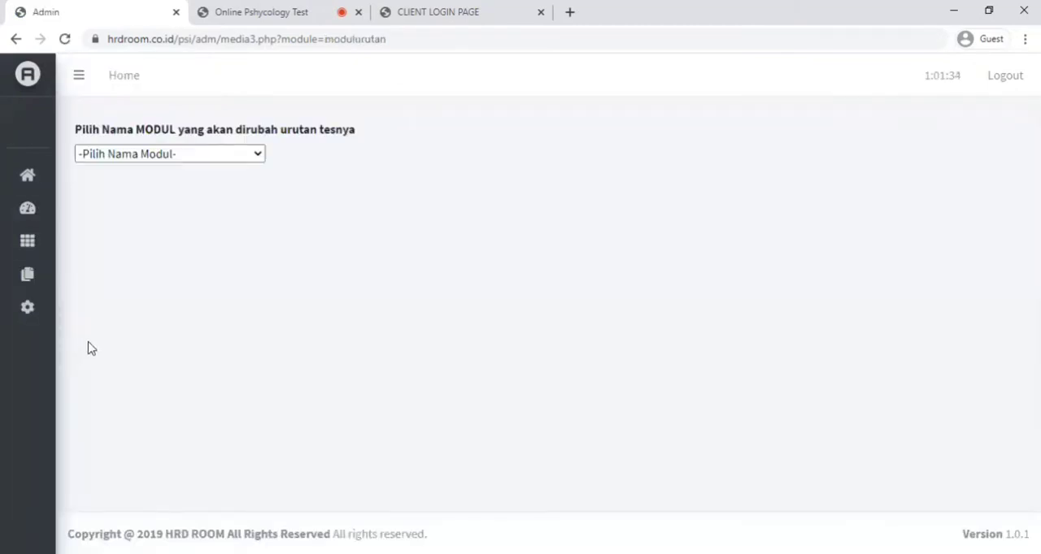
click(237, 156)
scroll(209, 298, down, 10)
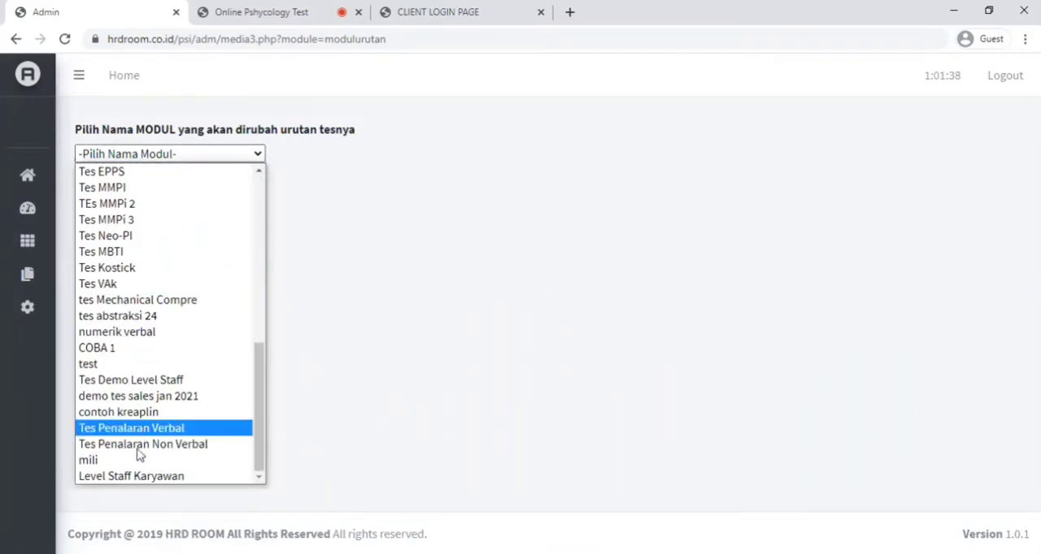
click(137, 480)
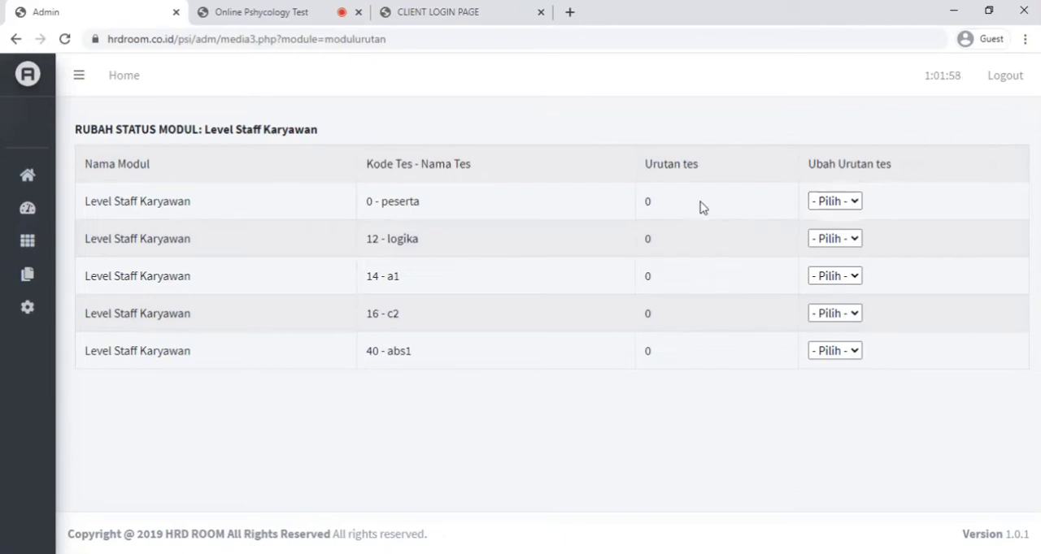
- Set the order of the peserta entry in the Level Staff Karyawan module to 0
drag(418, 202, 384, 202)
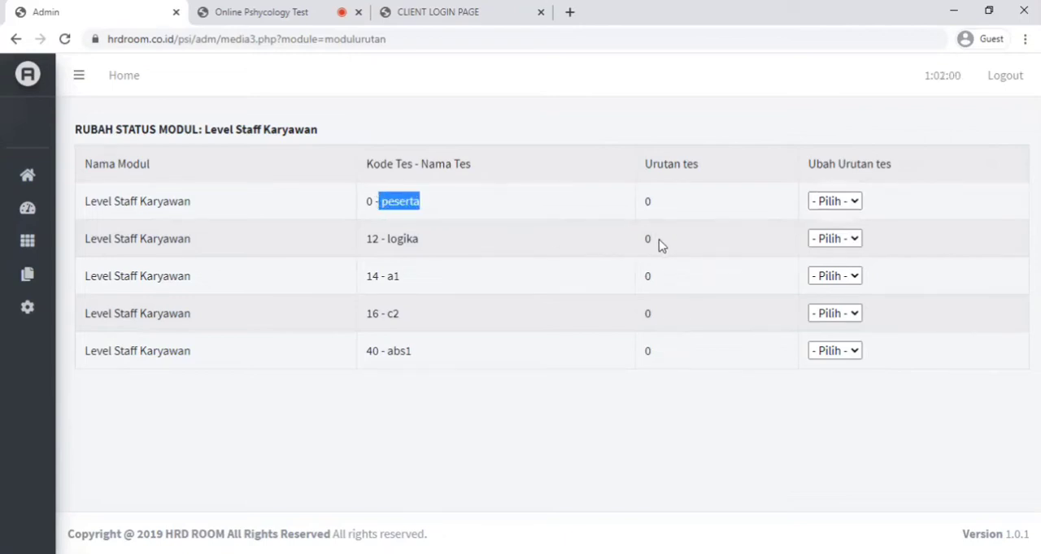
click(830, 203)
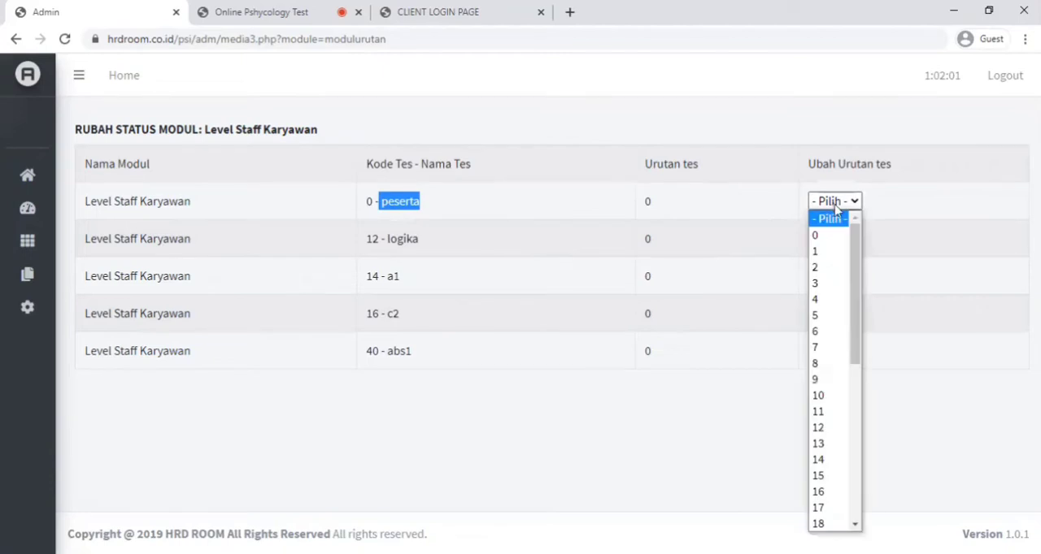
click(829, 236)
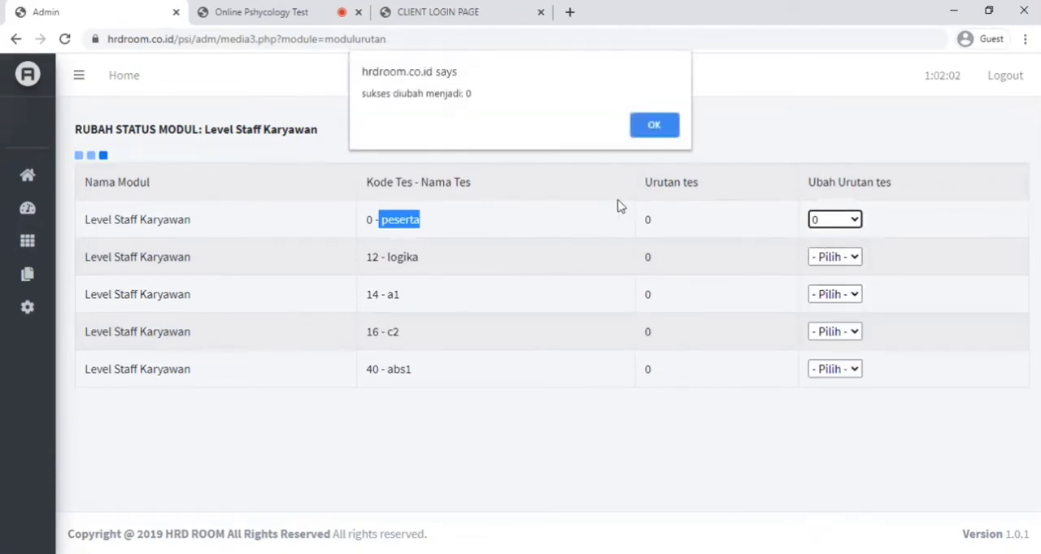
click(656, 126)
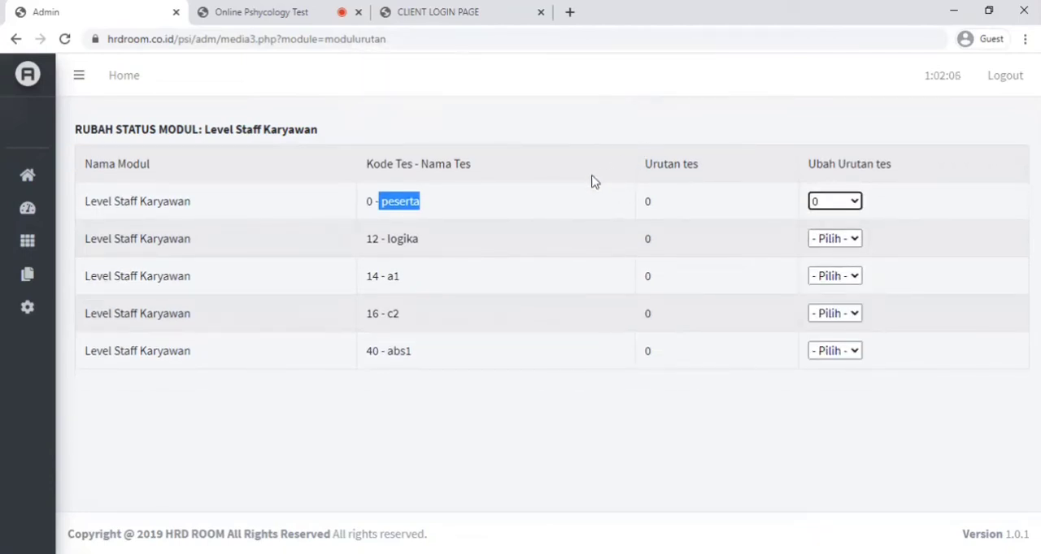
click(546, 201)
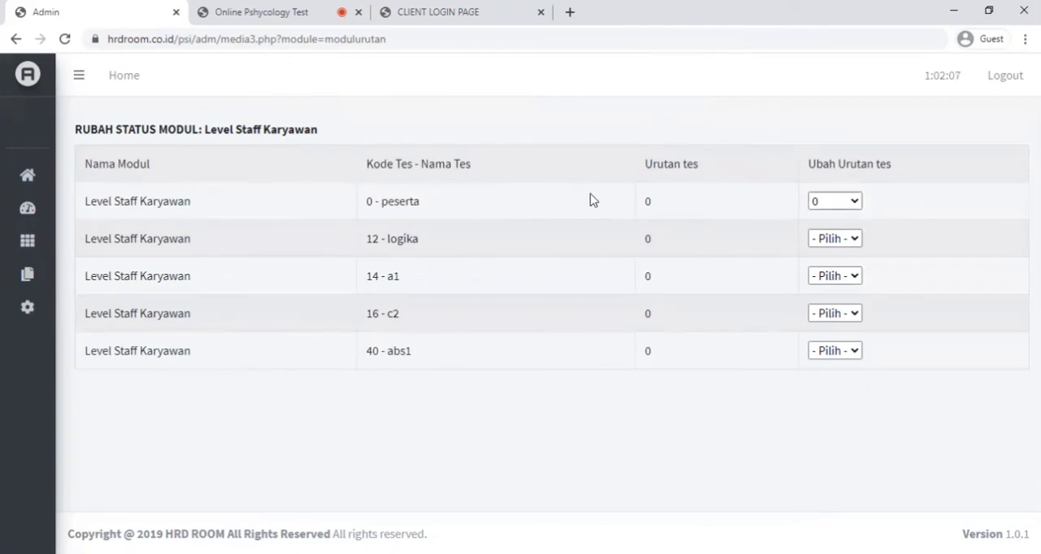
- Set the test order of logika to 1 and a1 to 2 in the Level Staff Karyawan module
click(854, 239)
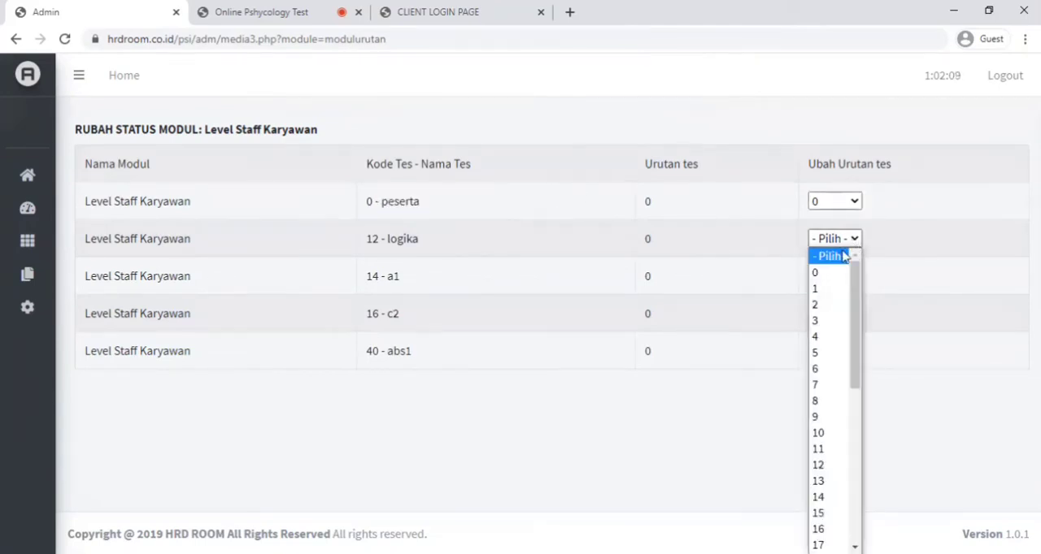
click(818, 289)
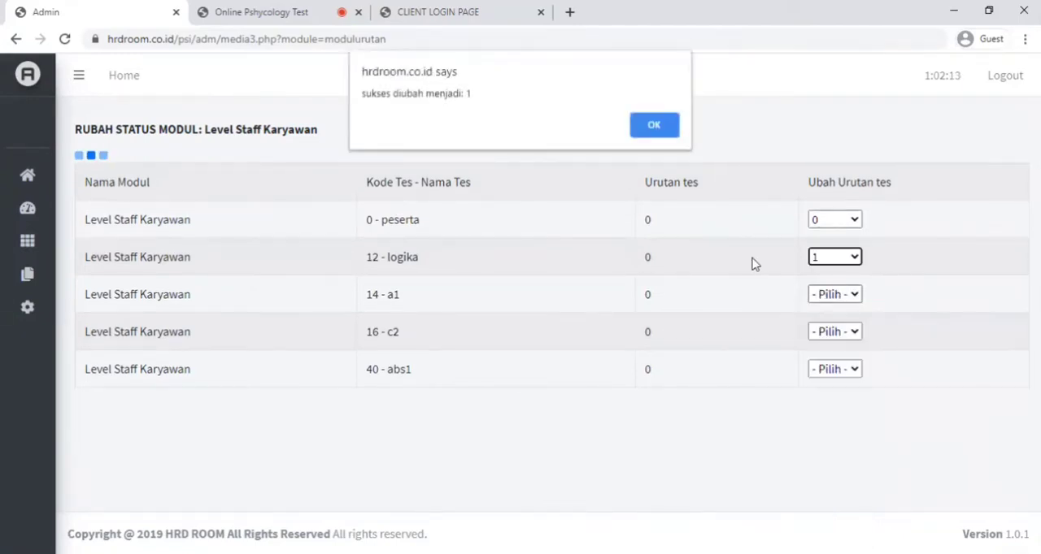
click(660, 123)
click(835, 277)
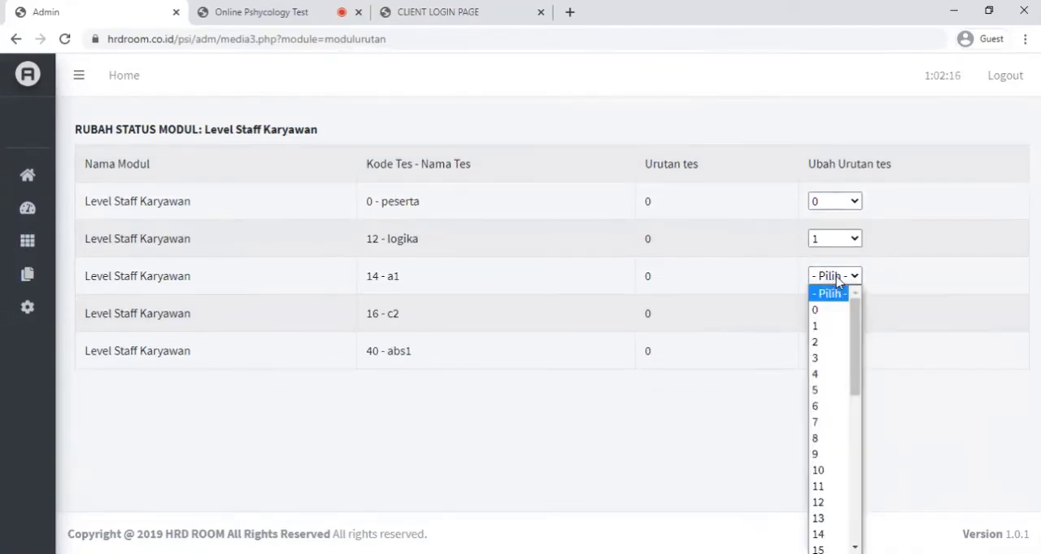
click(817, 342)
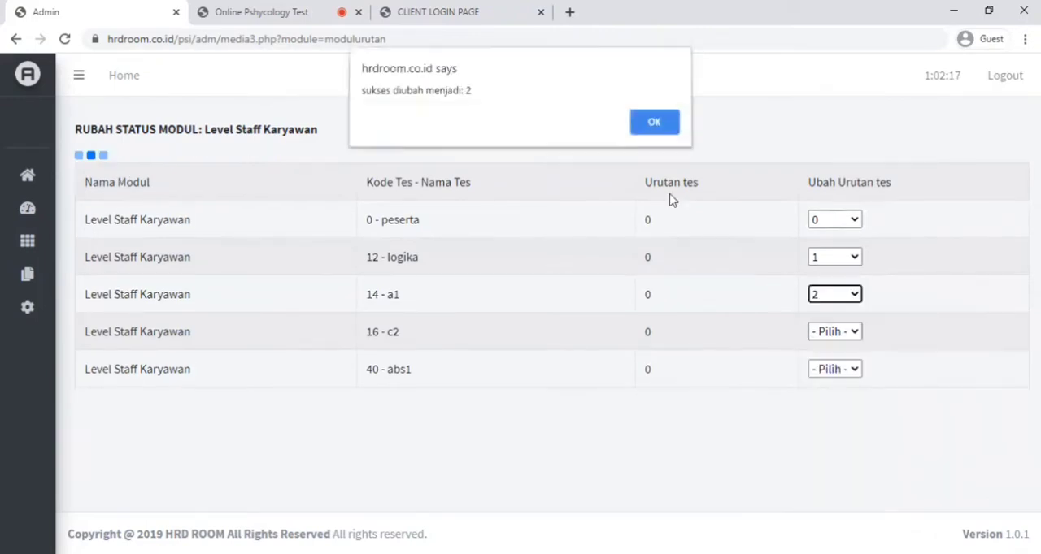
click(654, 128)
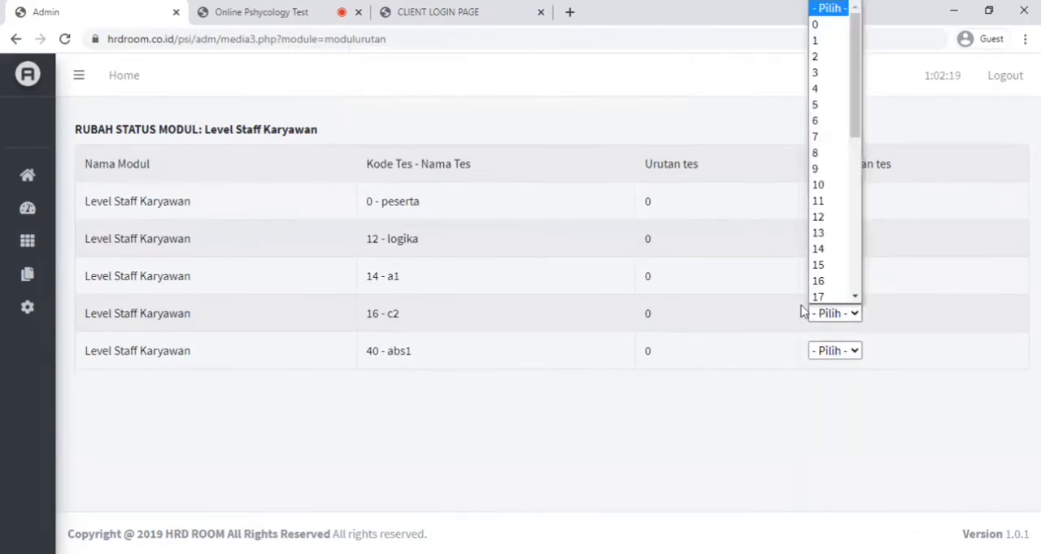
- Set the test order of c2 to 3 and abs1 to 4 in the Level Staff Karyawan module
click(818, 72)
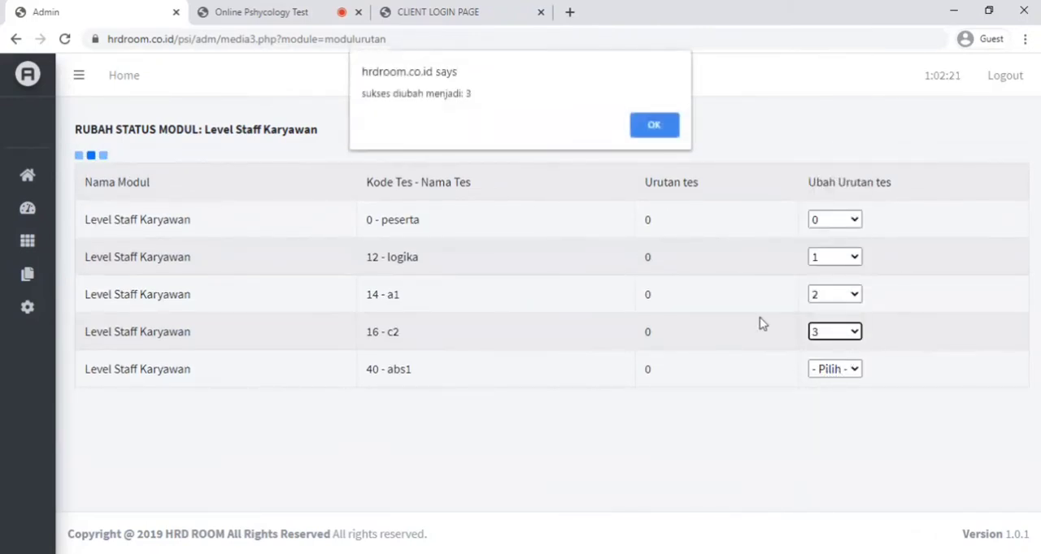
click(655, 127)
click(838, 351)
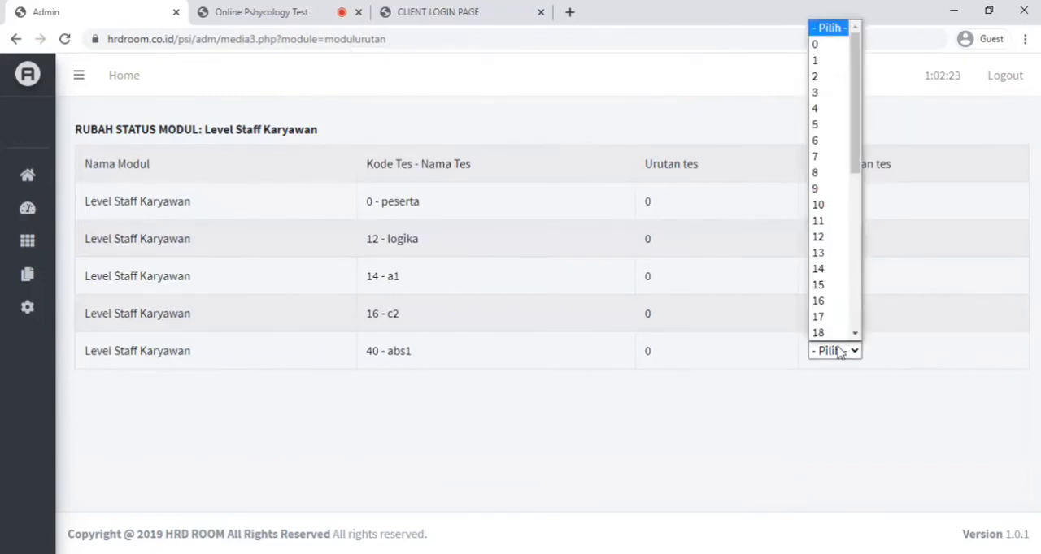
click(817, 108)
click(653, 128)
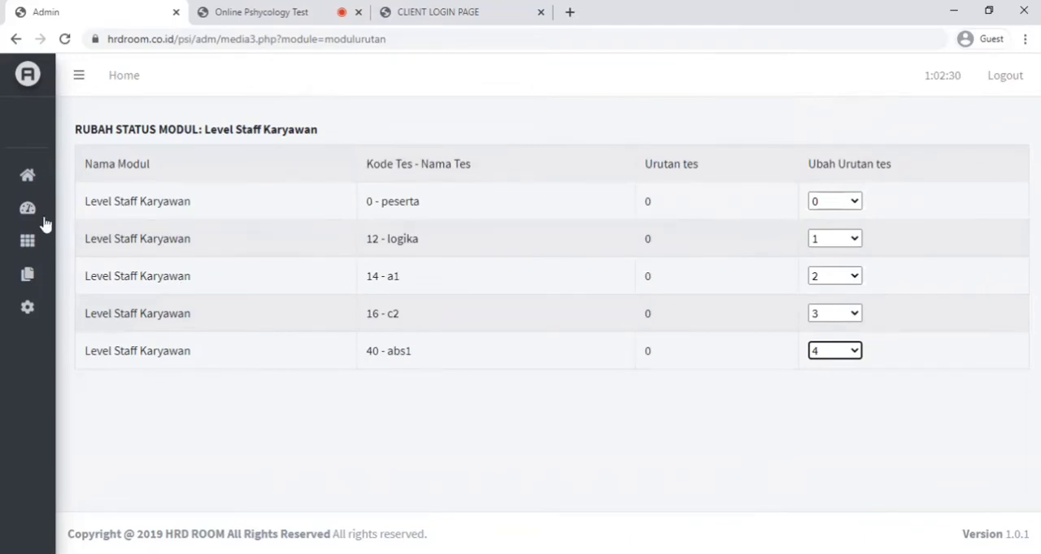
- Start creating activation codes (Buat Kode Aktivasi) and set the number of codes to 5
mouse_move(51, 210)
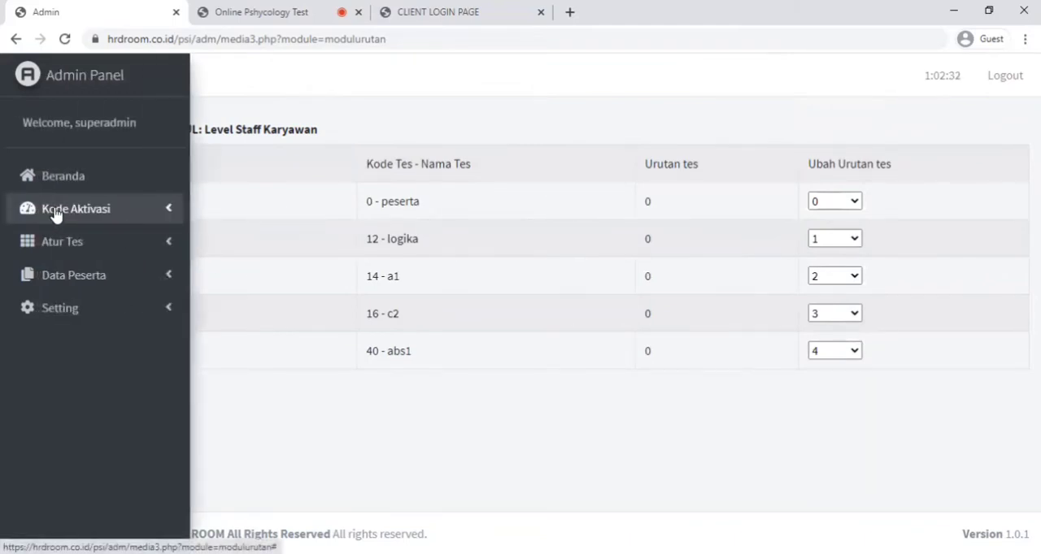
click(55, 212)
click(68, 243)
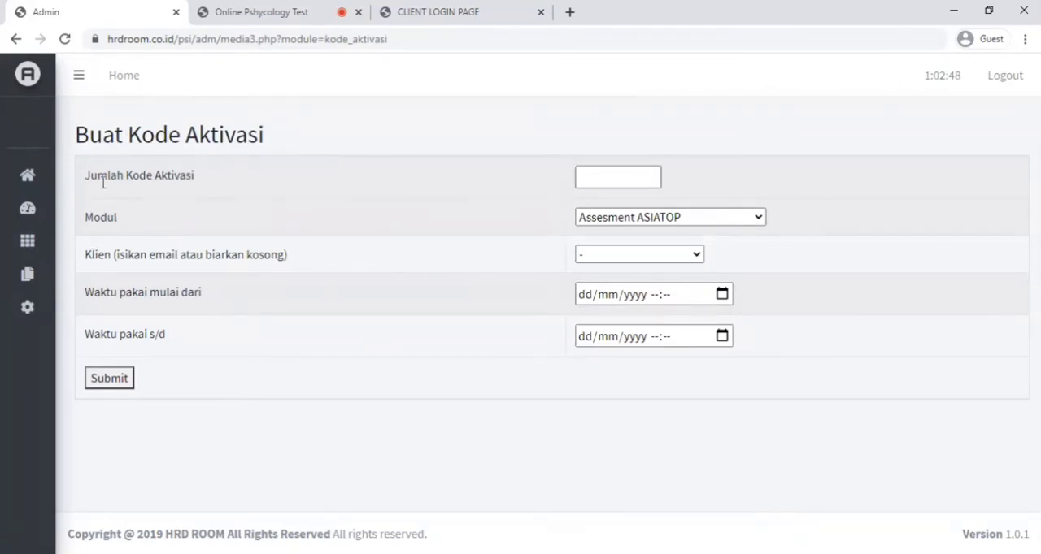
click(587, 179)
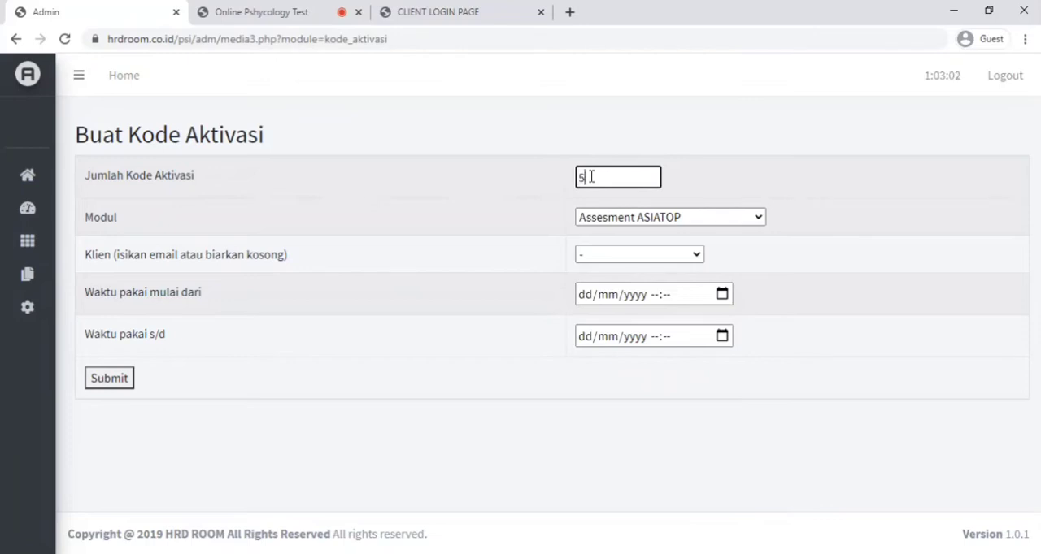
- Assign the Level Staff Karyawan module and the adminklien client to the activation codes
click(616, 221)
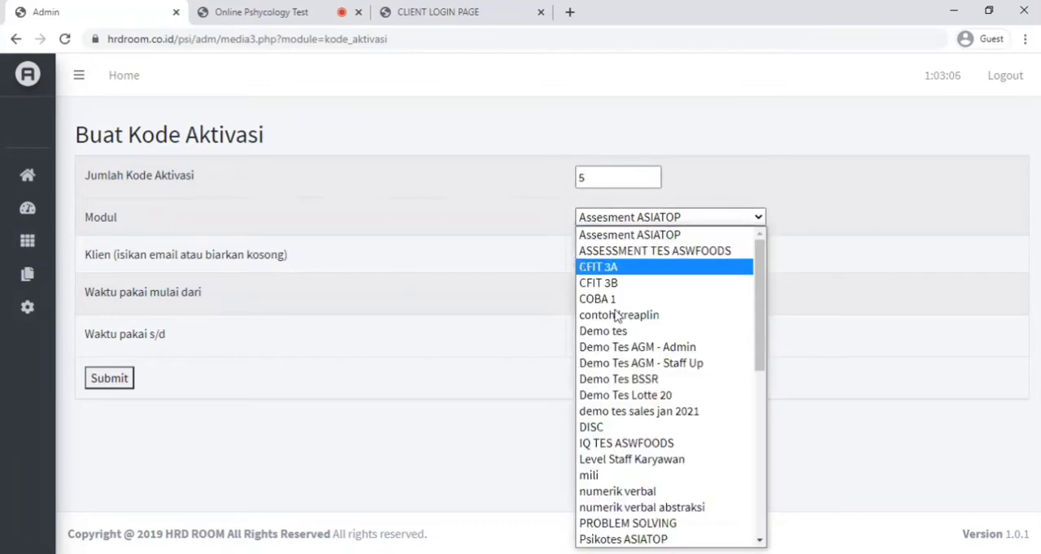
scroll(637, 447, down, 3)
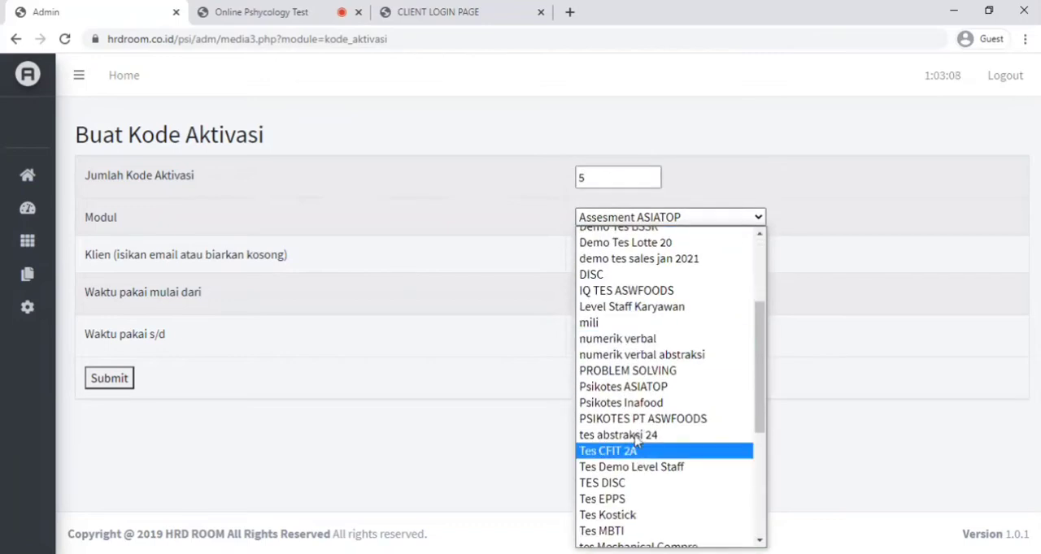
click(611, 311)
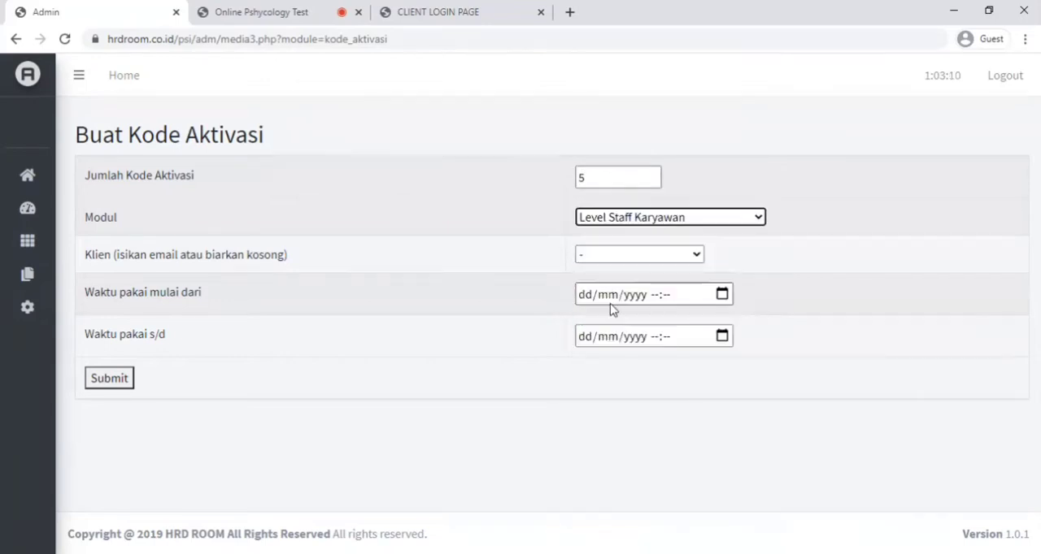
click(697, 256)
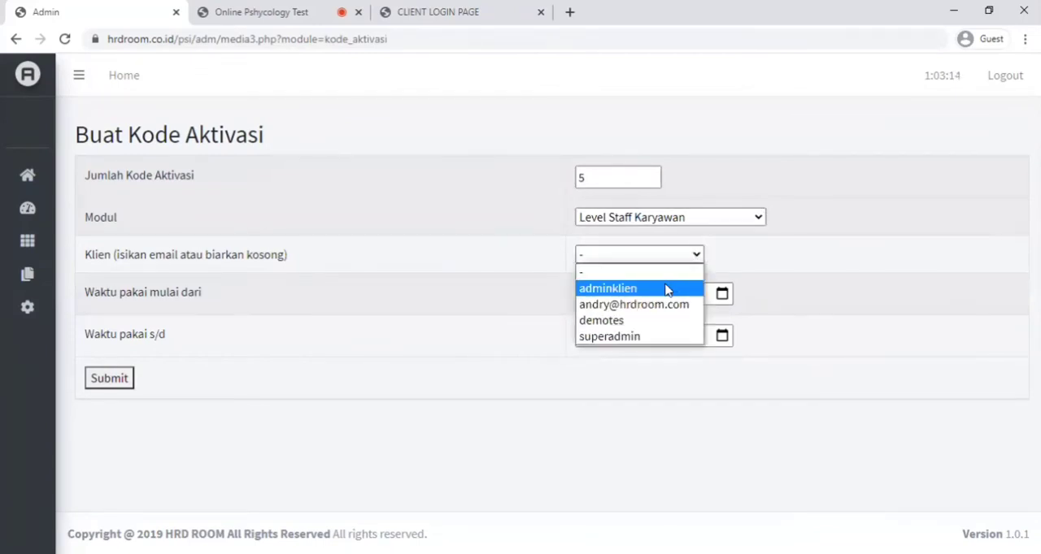
click(620, 295)
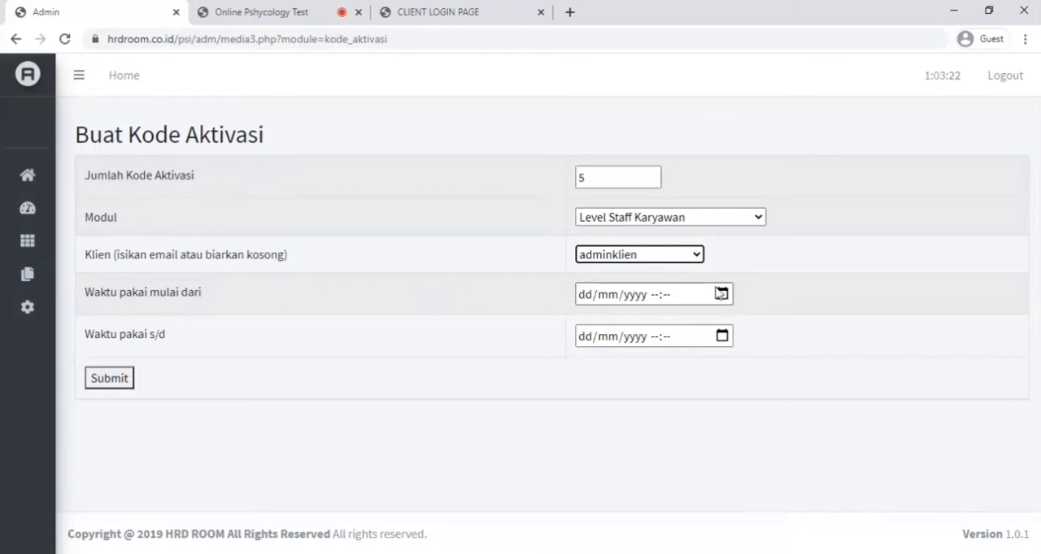
- Set the start of the activation codes' usage period to 22/01/2021 00:00
click(720, 294)
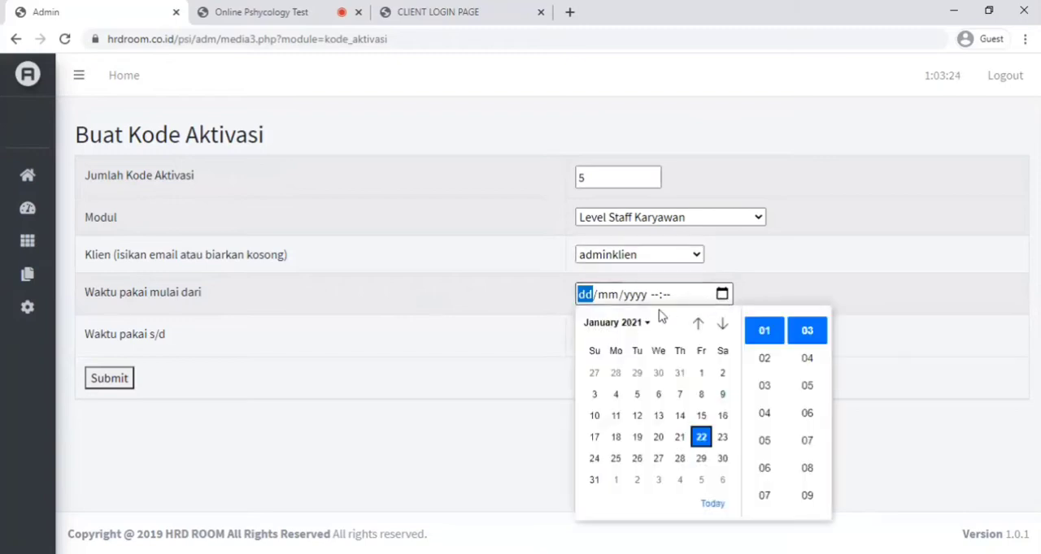
click(700, 437)
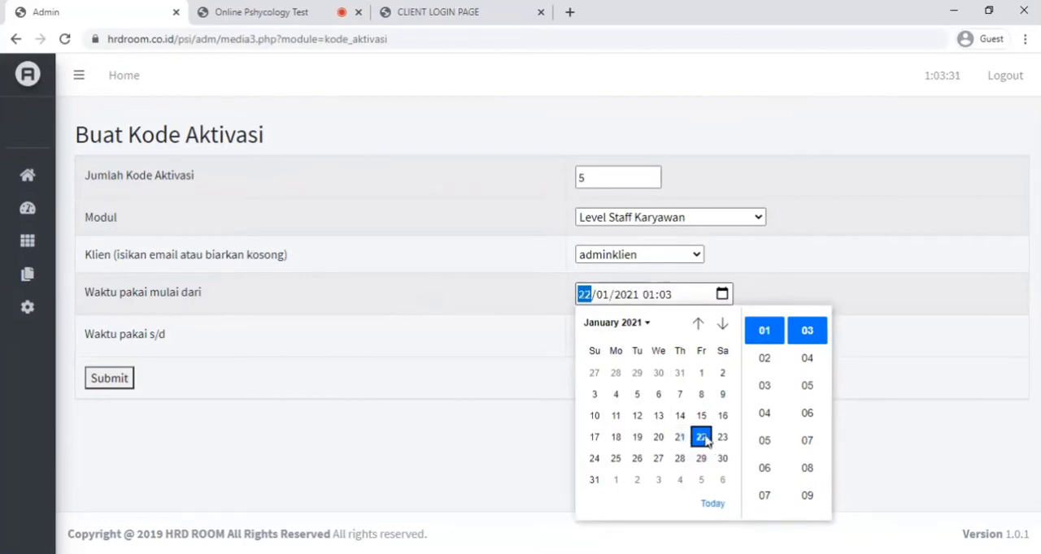
click(649, 296)
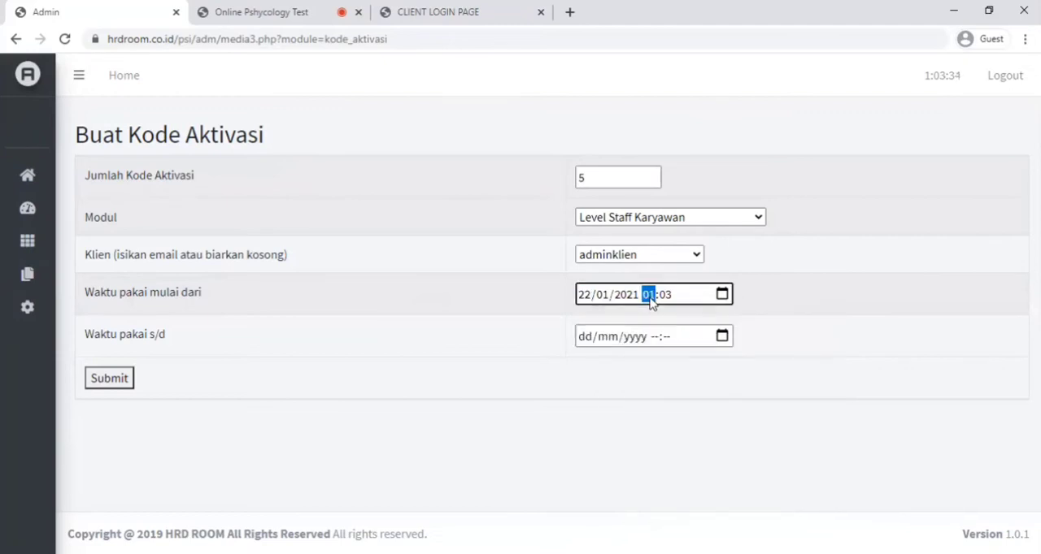
text(0)
- Set the end of the usage period to 22/01/2021 17:00 and submit the activation code form
click(721, 337)
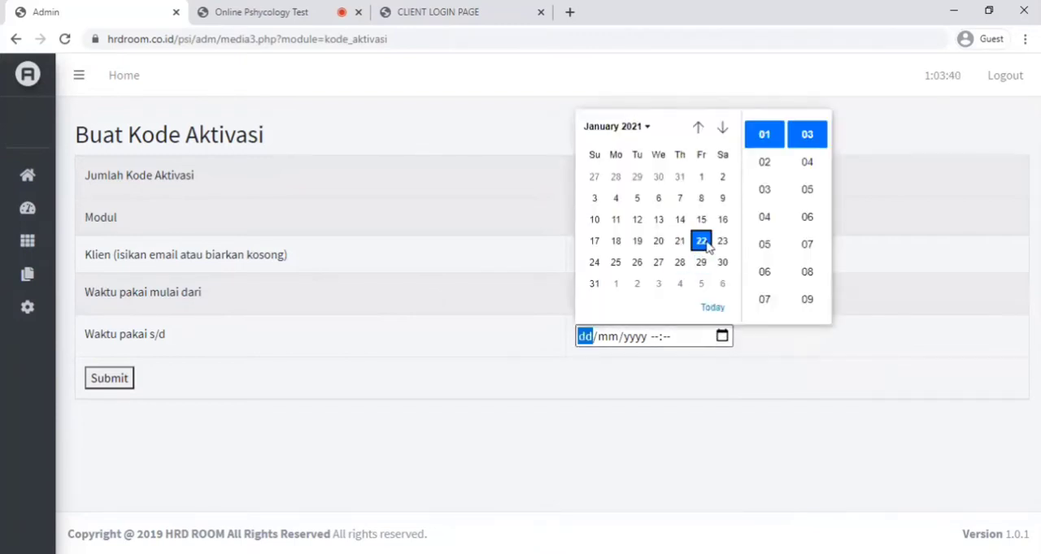
click(702, 242)
click(650, 338)
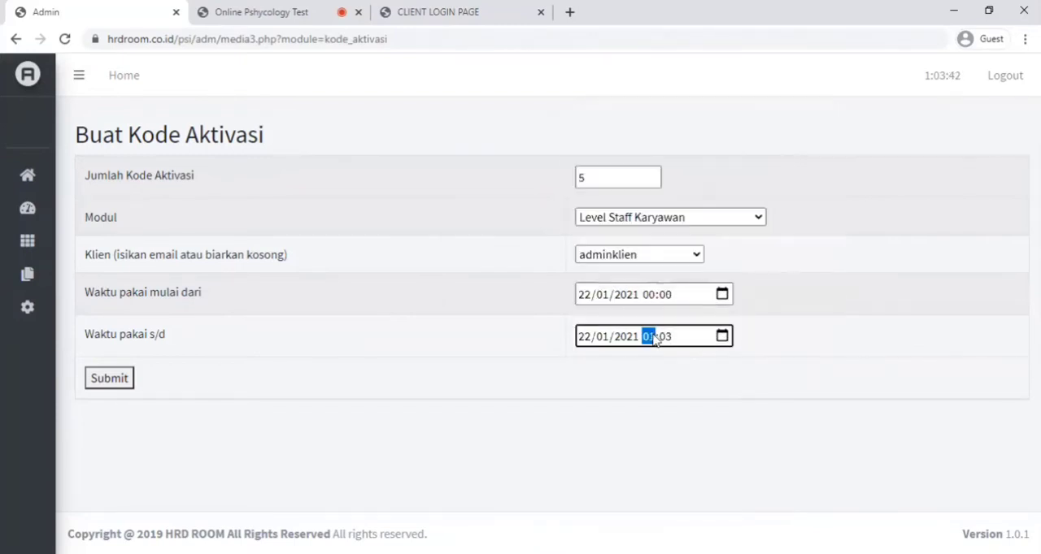
text(12)
click(112, 382)
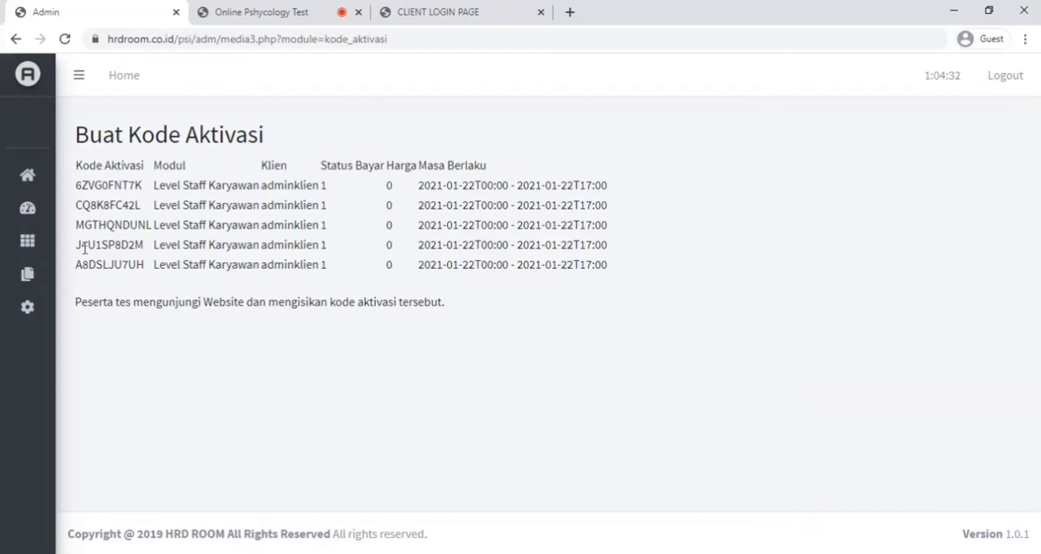
- Bring up the list of existing activation codes (Daftar Aktivasi)
mouse_move(41, 248)
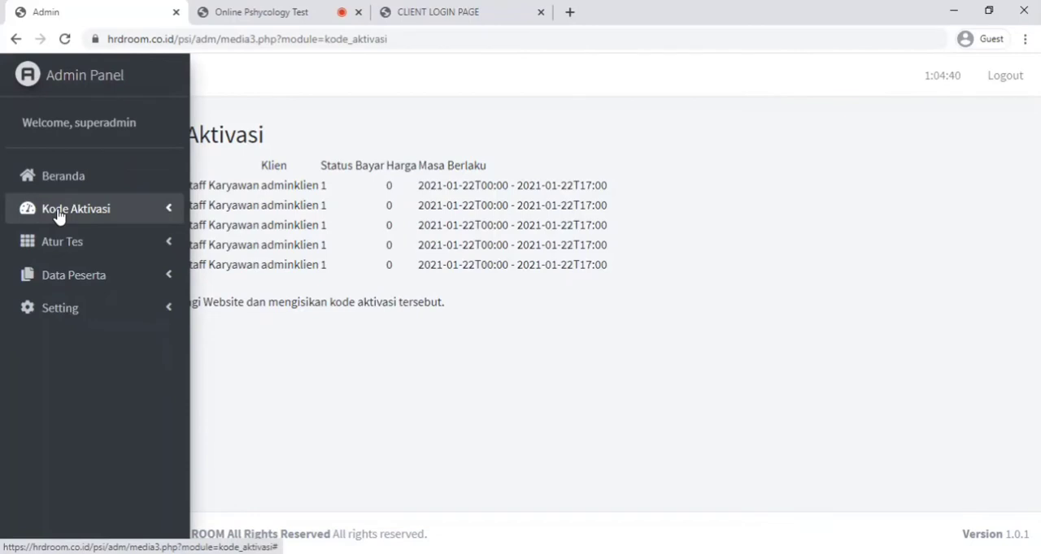
click(58, 209)
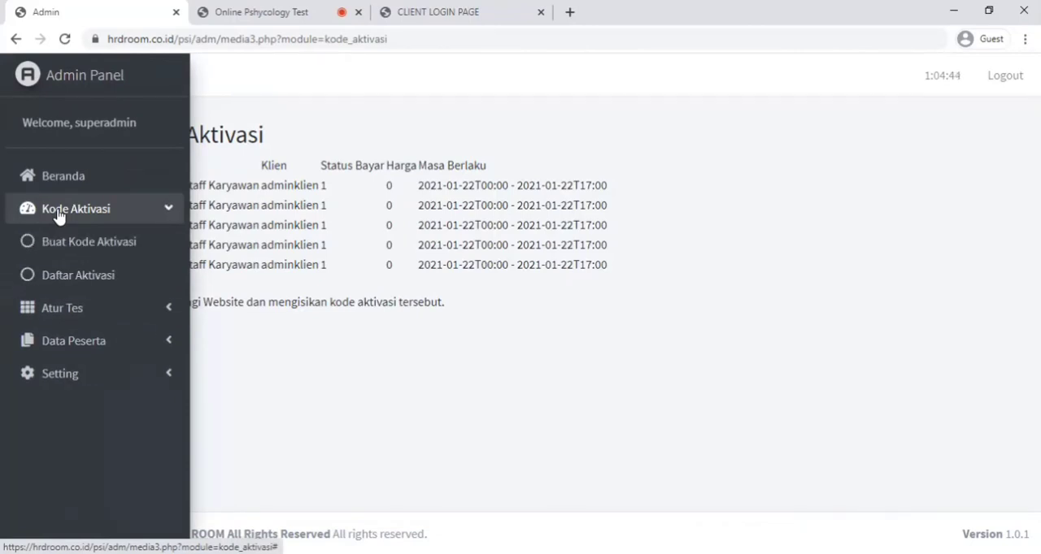
click(65, 277)
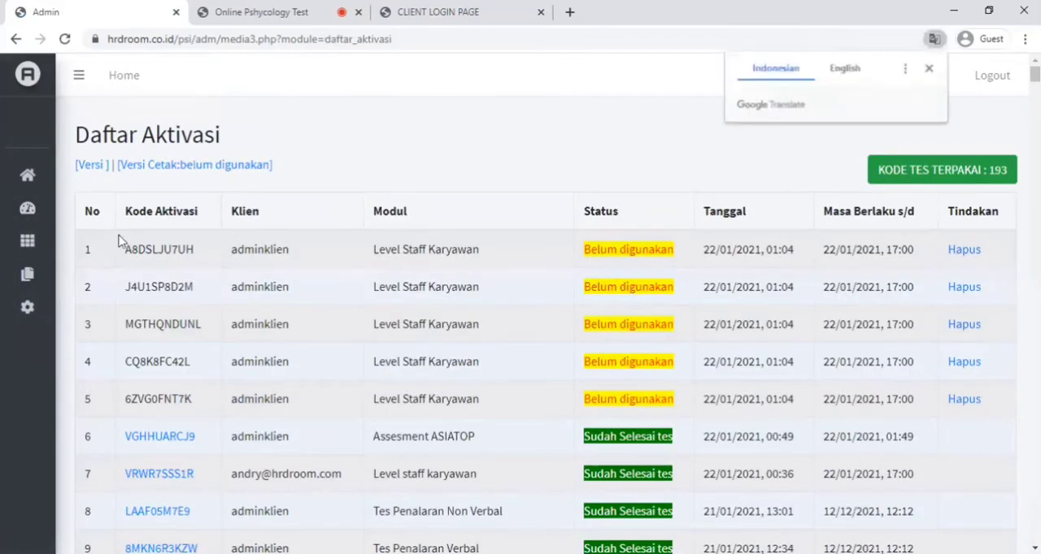
- Open the printable list of unused activation codes (belum digunakan) and look for the Level Staff Karyawan entries
click(169, 166)
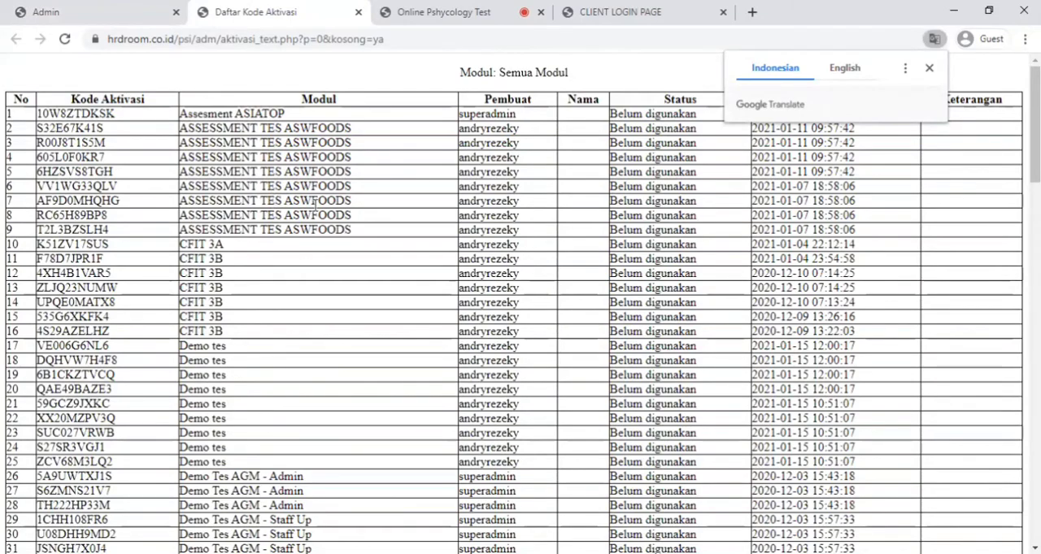
scroll(304, 225, down, 5)
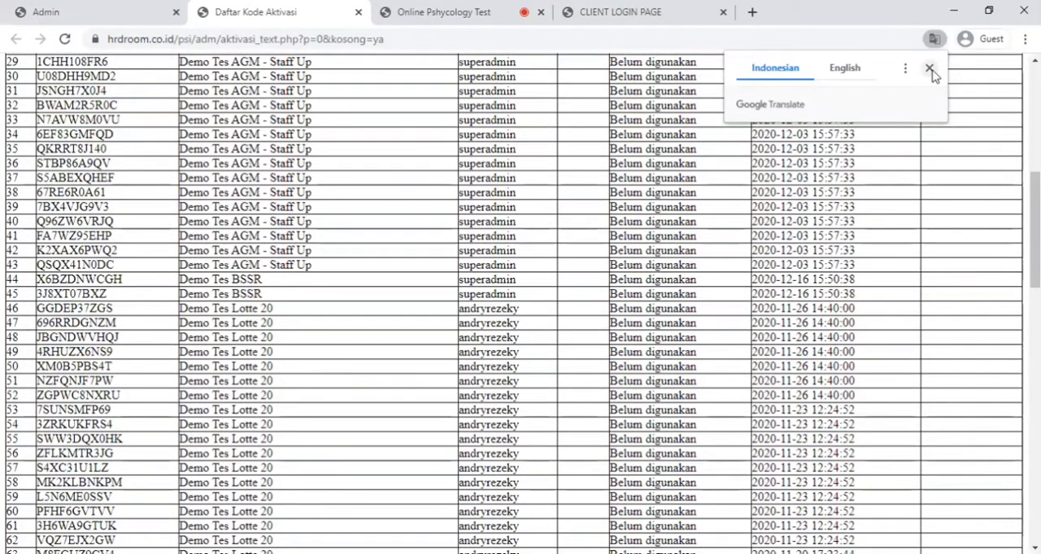
click(929, 68)
scroll(242, 236, up, 5)
scroll(242, 236, down, 11)
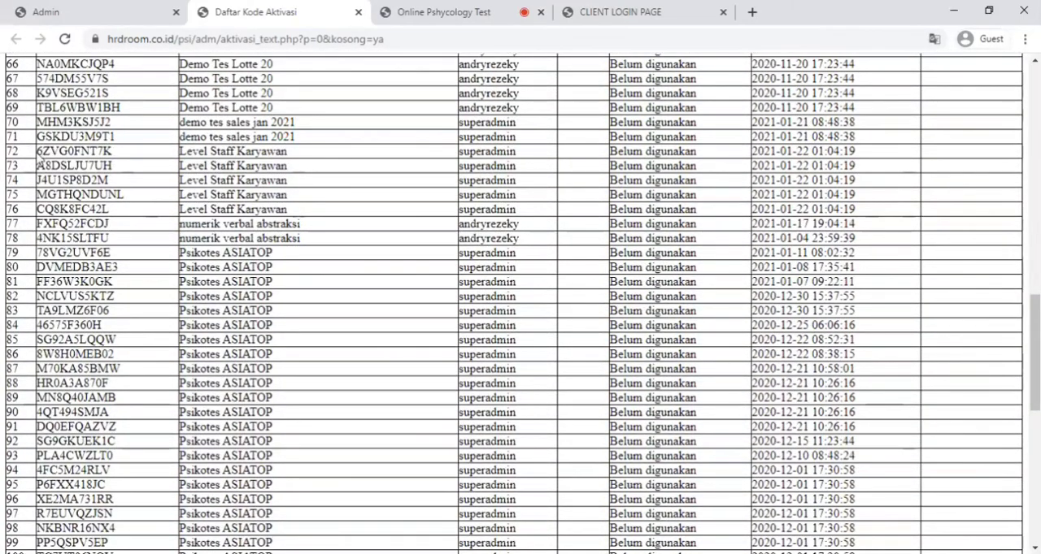
- Highlight the Level Staff Karyawan rows, numbers 72 to 76, in the printable list of unused activation codes
drag(38, 151, 180, 192)
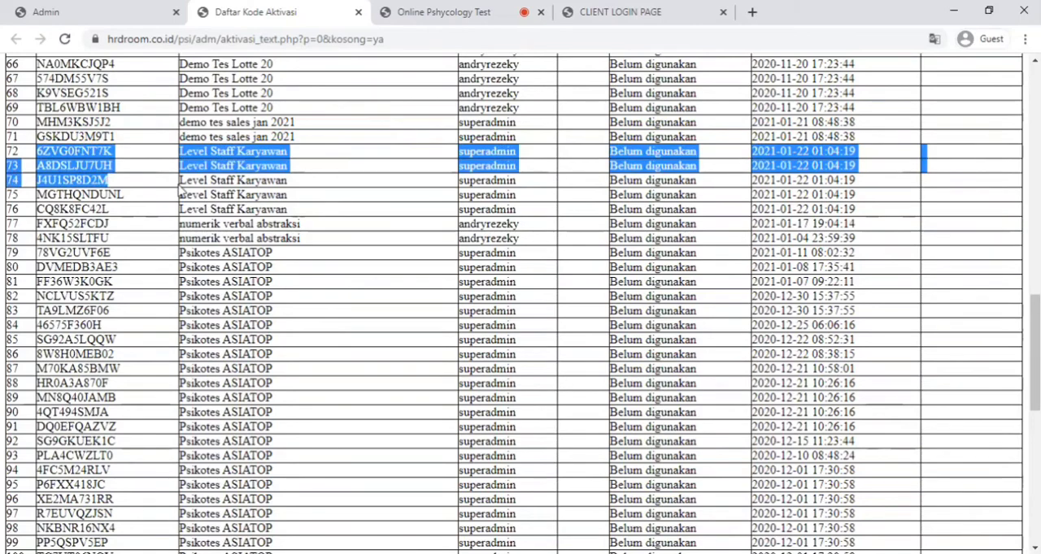
click(249, 190)
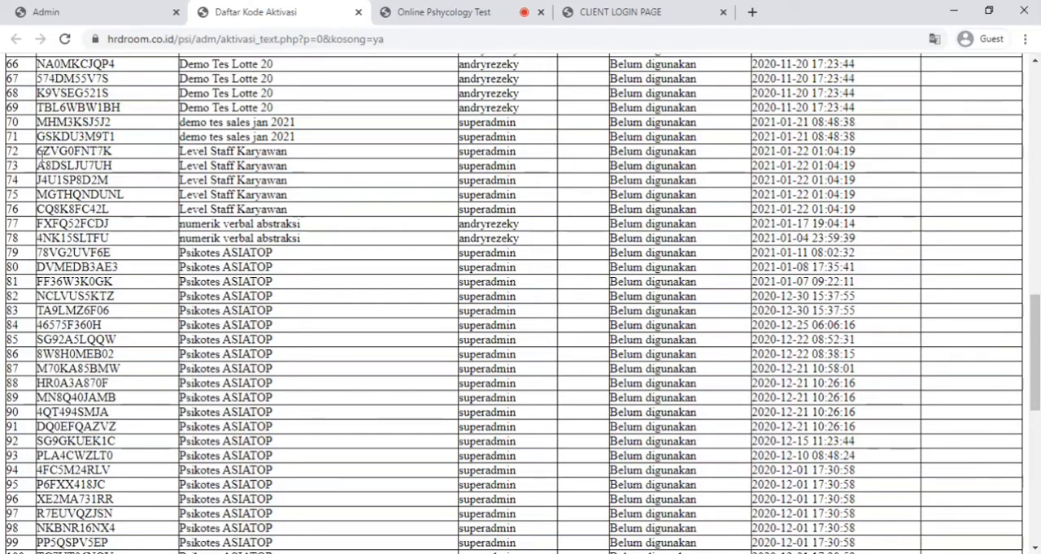
drag(6, 154, 195, 169)
click(134, 180)
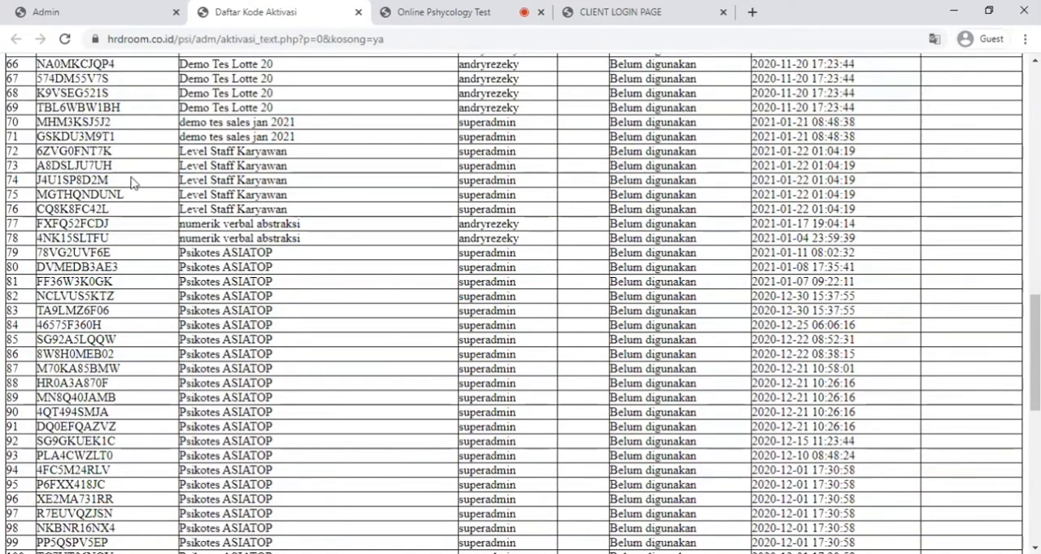
drag(36, 153, 314, 211)
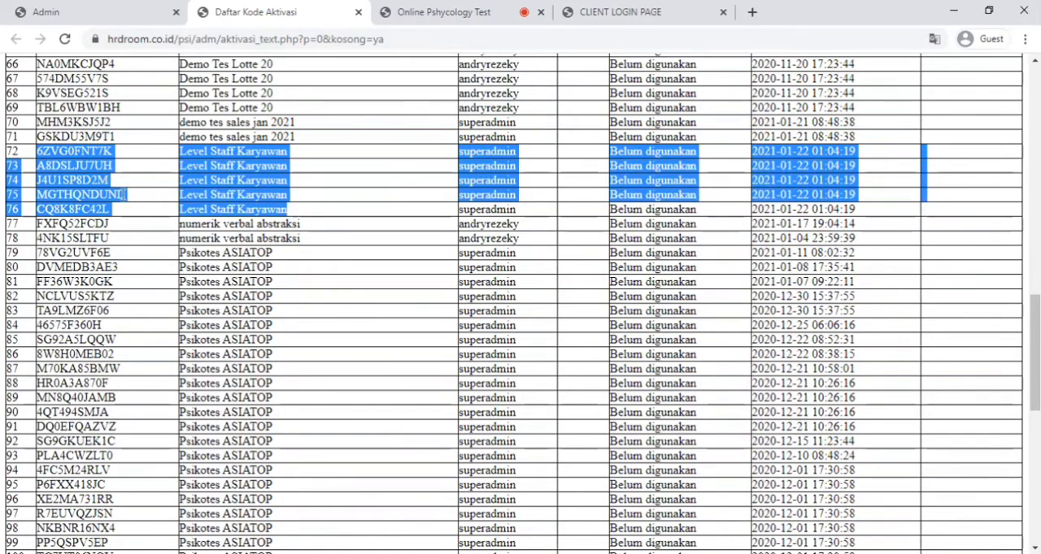
- Review the Level Staff Karyawan codes in the Daftar Aktivasi table and close the printable code list
click(97, 17)
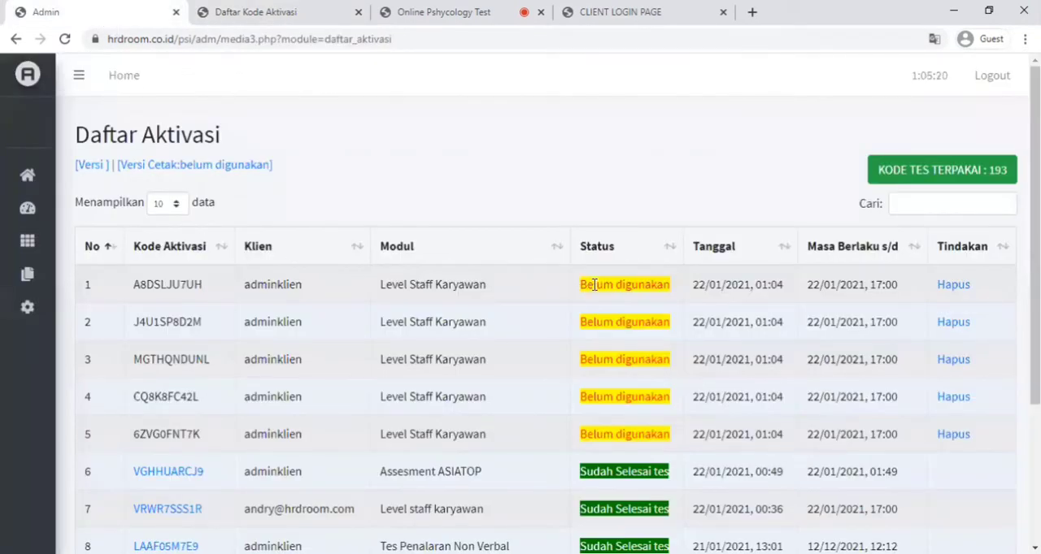
scroll(587, 445, down, 3)
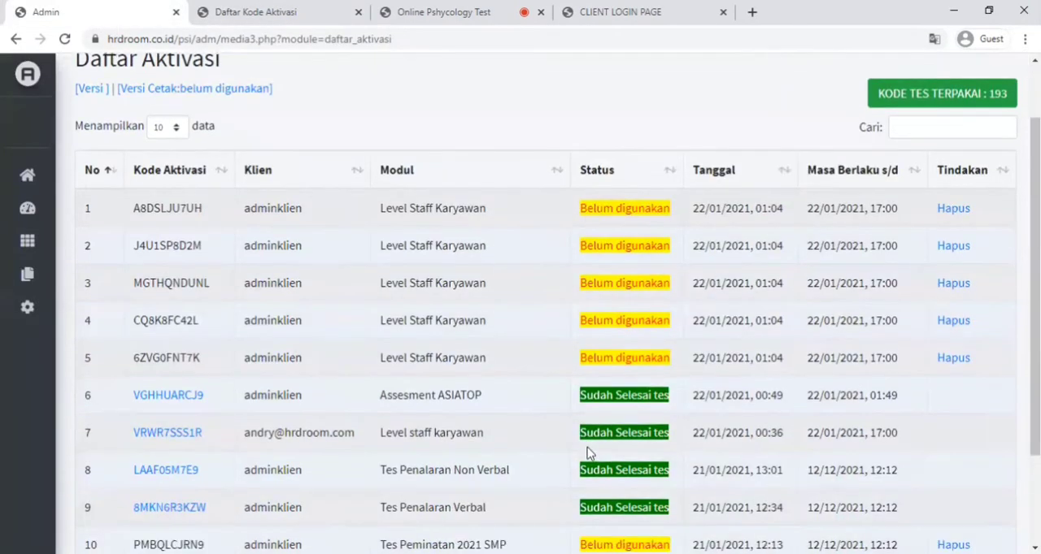
scroll(372, 295, up, 3)
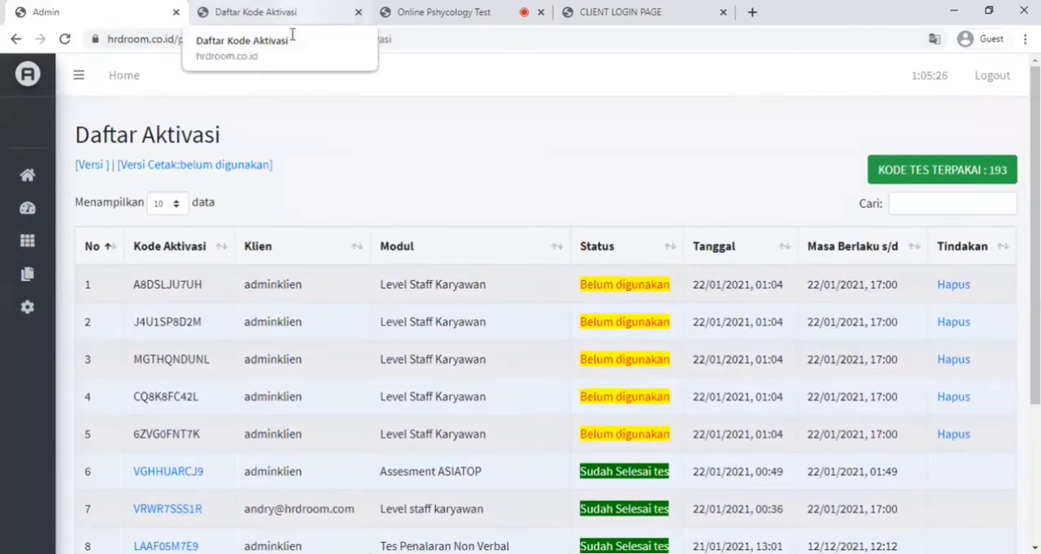
key(ctrl+Tab)
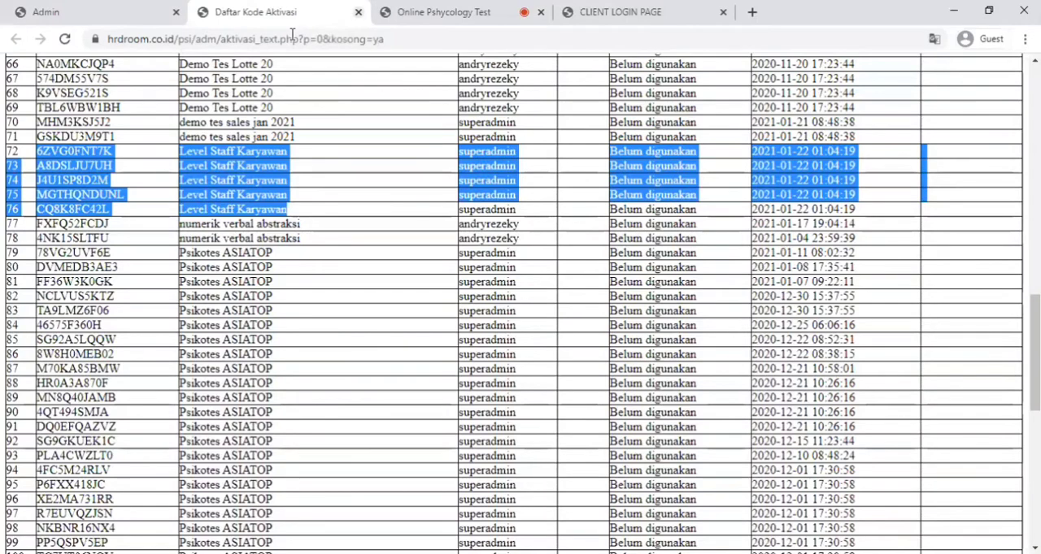
key(ctrl+w)
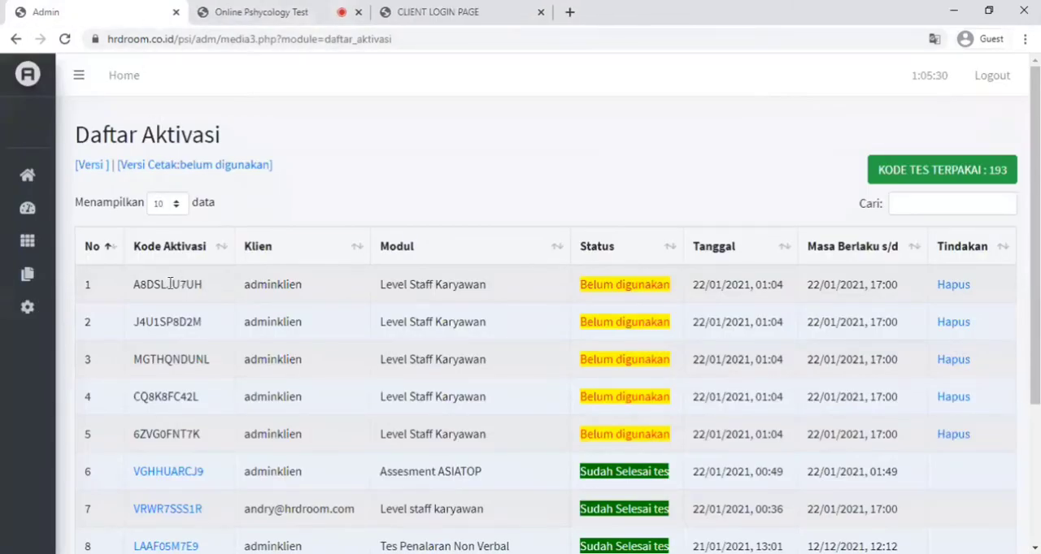
- Copy the activation code in the first row of the Daftar Aktivasi table
double_click(170, 283)
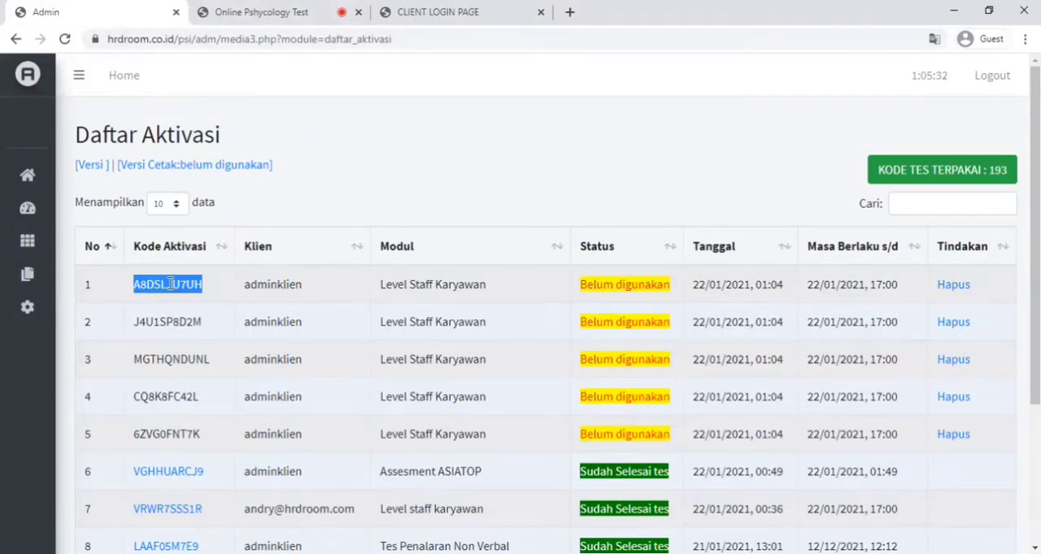
right_click(170, 284)
click(196, 297)
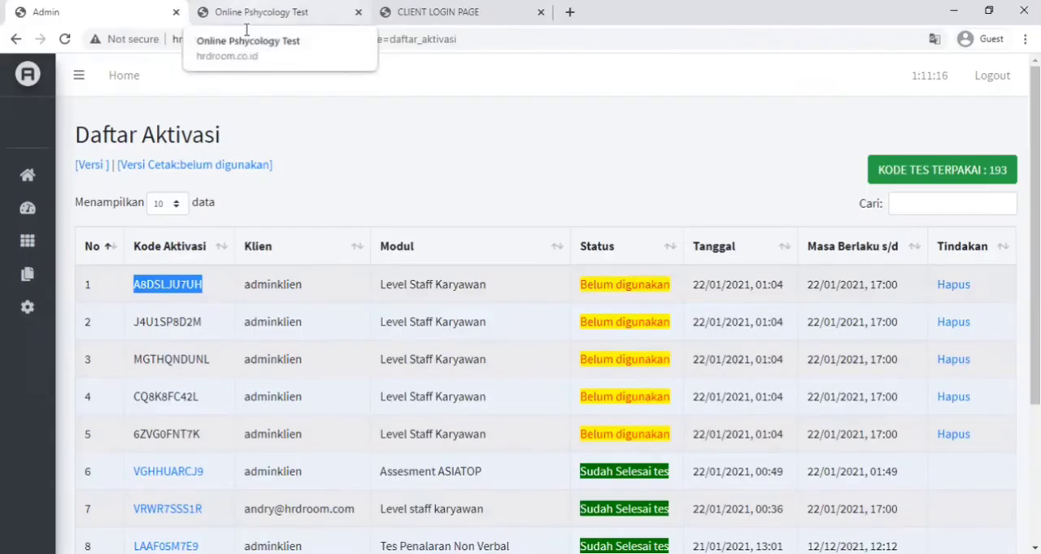
- Switch to the Online Pshycology Test login page and allow it to use the location and camera
click(252, 15)
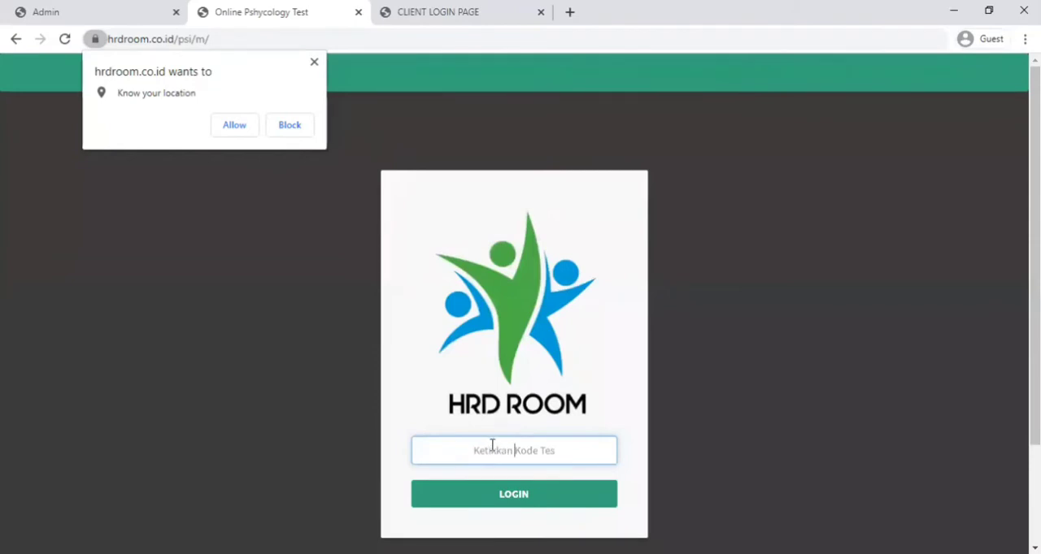
click(232, 127)
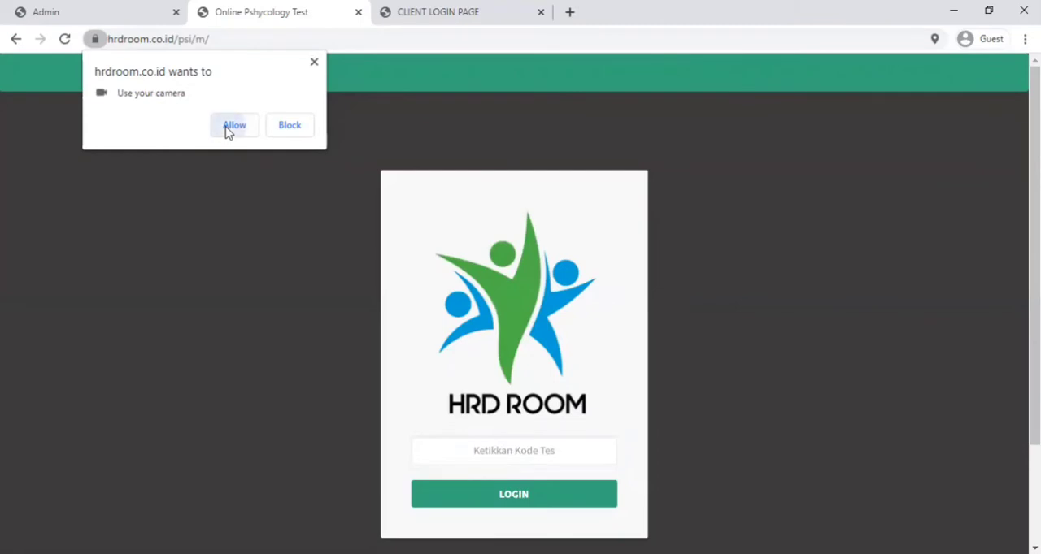
click(232, 126)
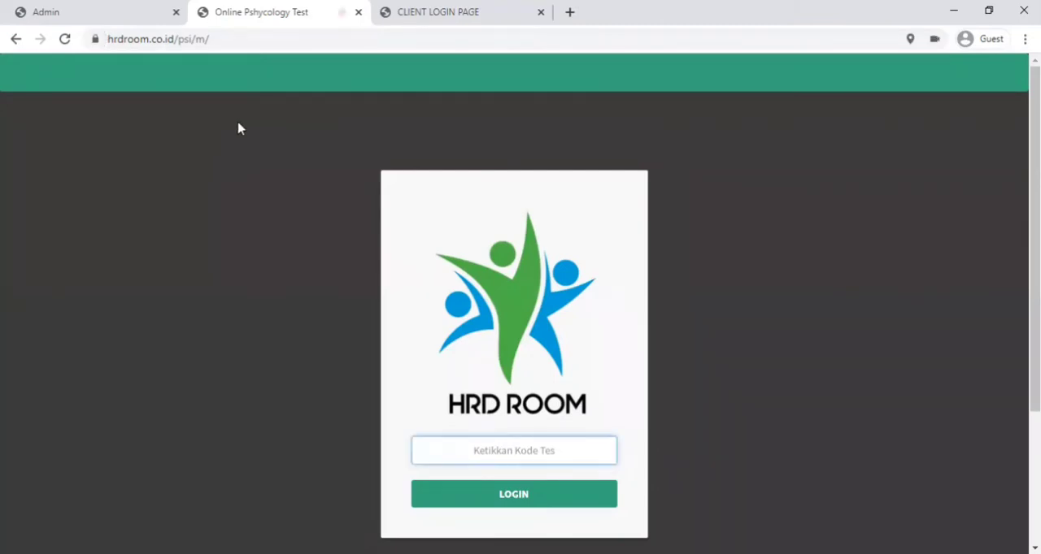
- Paste the copied activation code into the Kode Tes field and log in to the test
scroll(320, 188, down, 3)
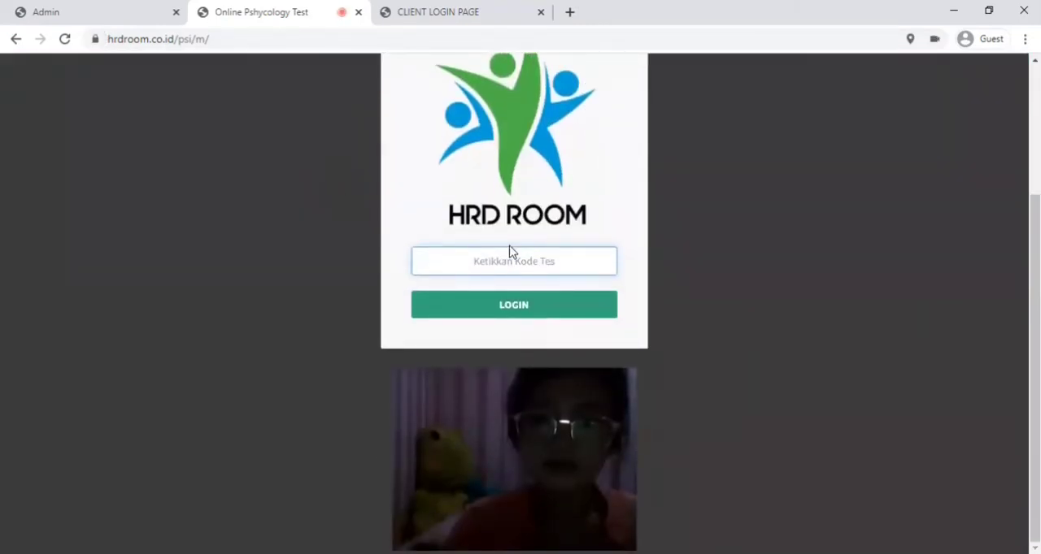
key(ctrl+v)
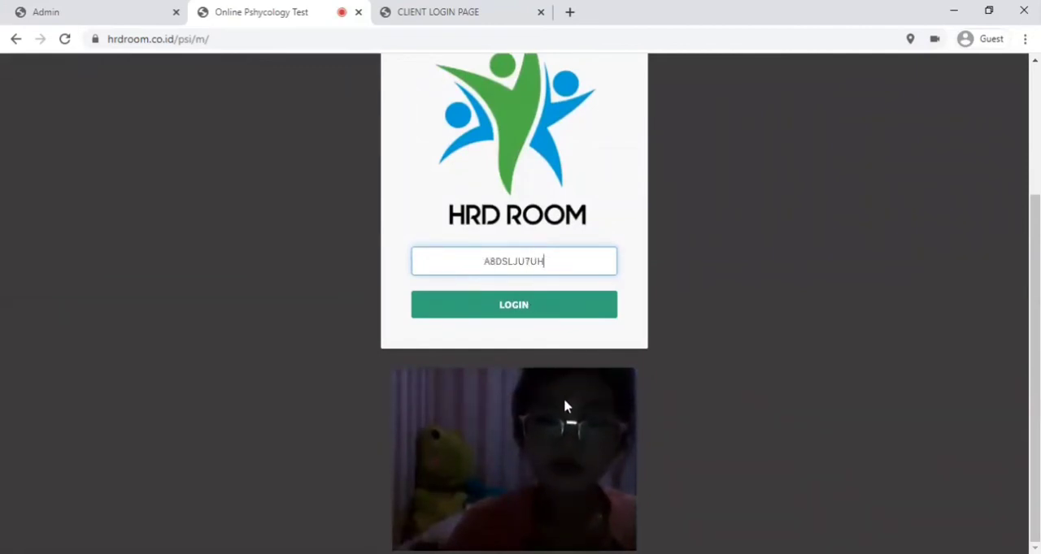
scroll(567, 404, up, 2)
scroll(553, 382, up, 2)
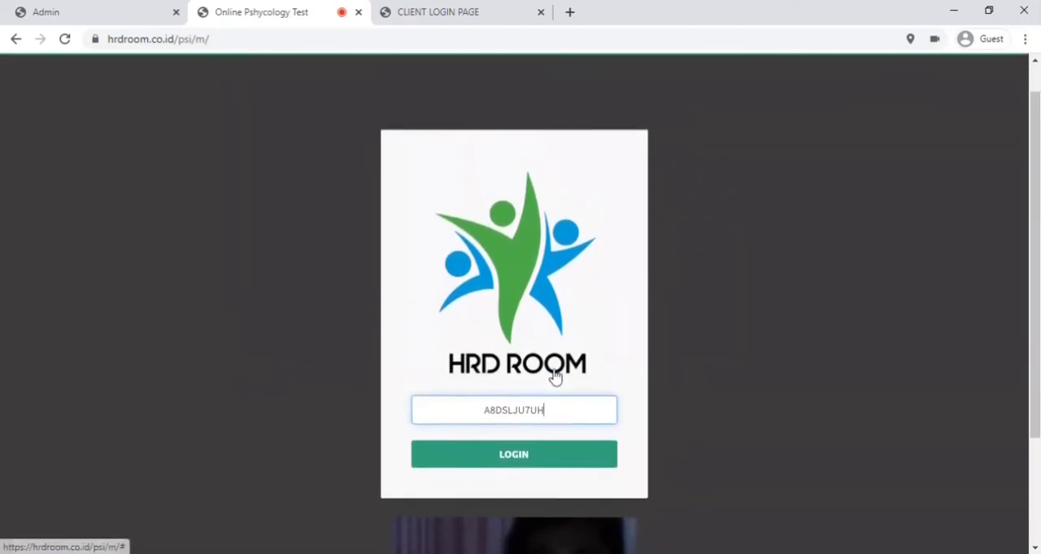
scroll(552, 380, up, 1)
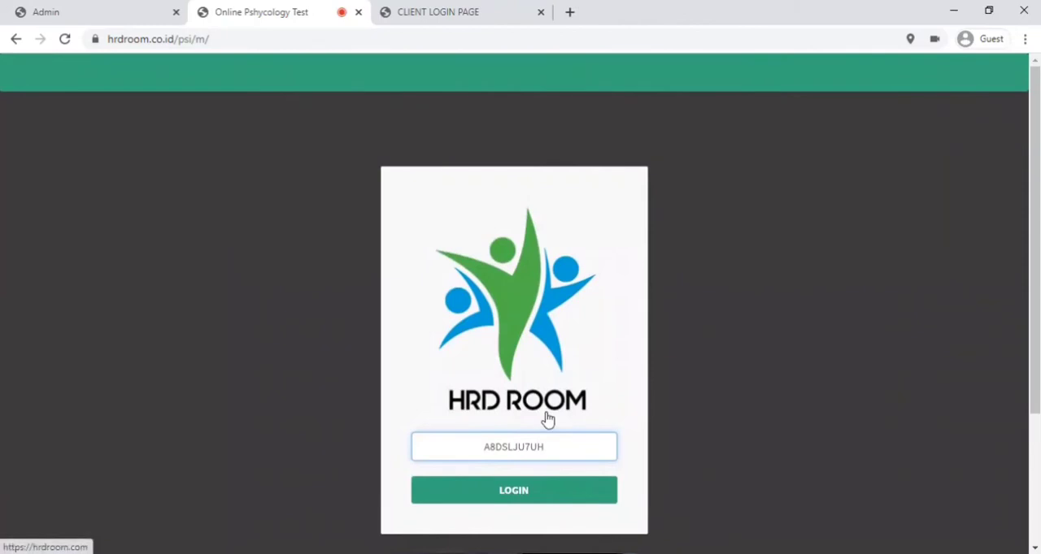
scroll(559, 435, down, 2)
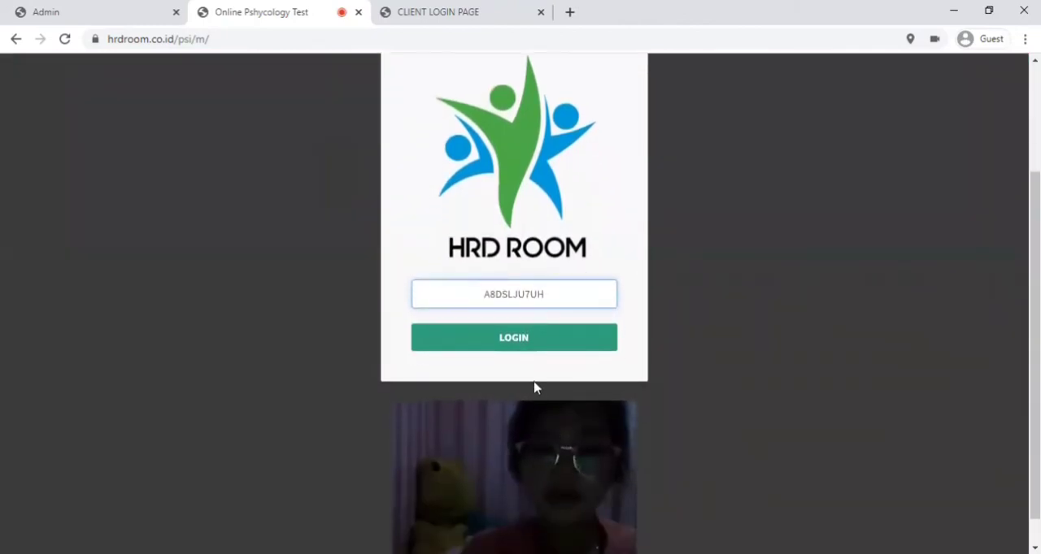
click(525, 348)
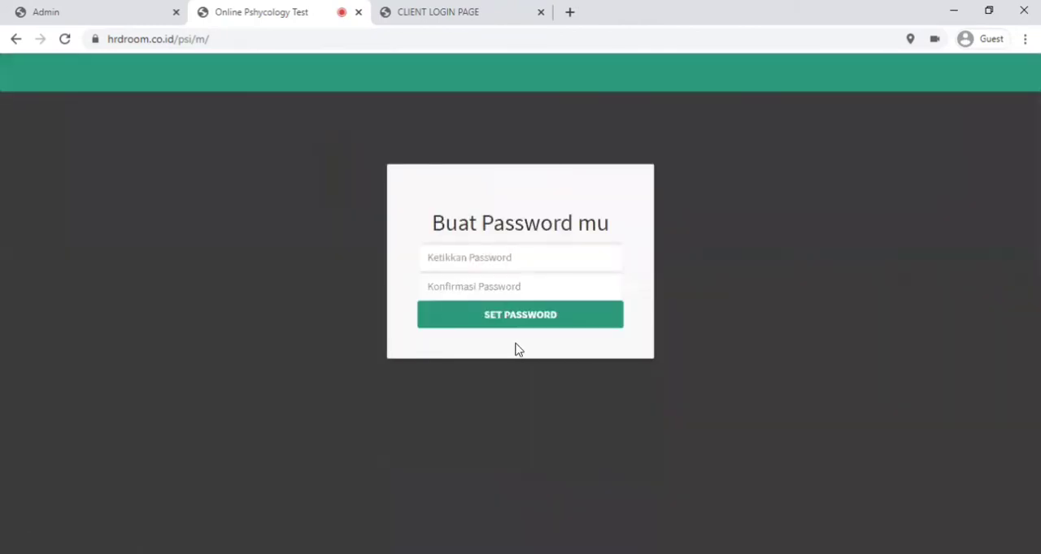
- Create the participant's password, repeat it in the confirmation field and submit it
click(458, 256)
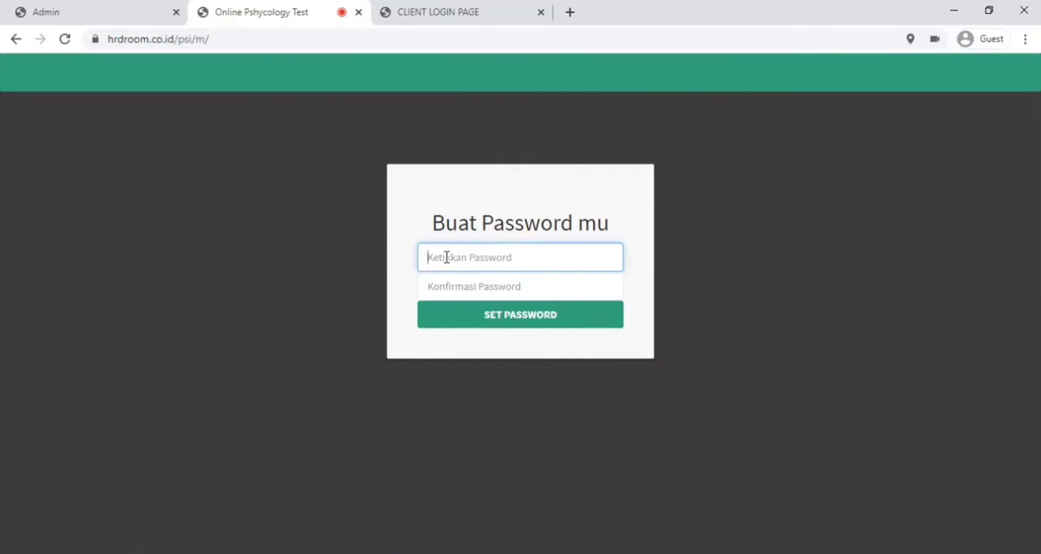
text(•)
key(Tab)
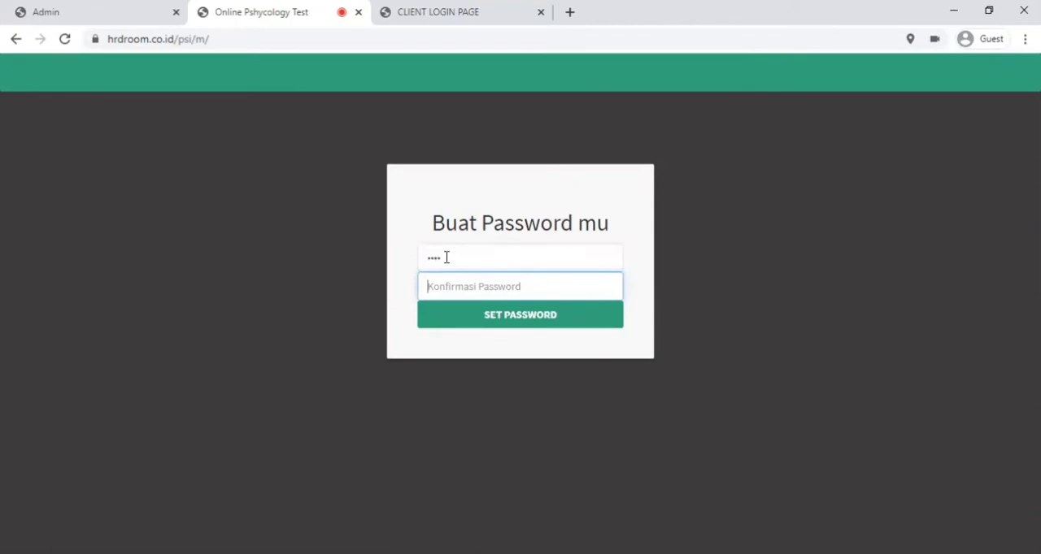
text(••)
click(464, 323)
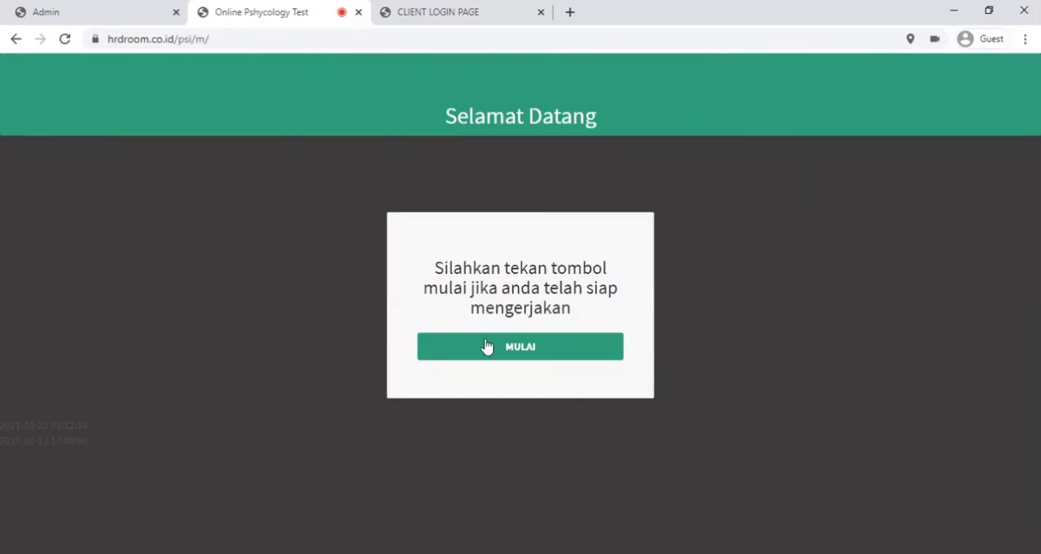
- Start the test and enter the participant's name and the gender Perempuan in the Data Peserta Tes form
click(488, 347)
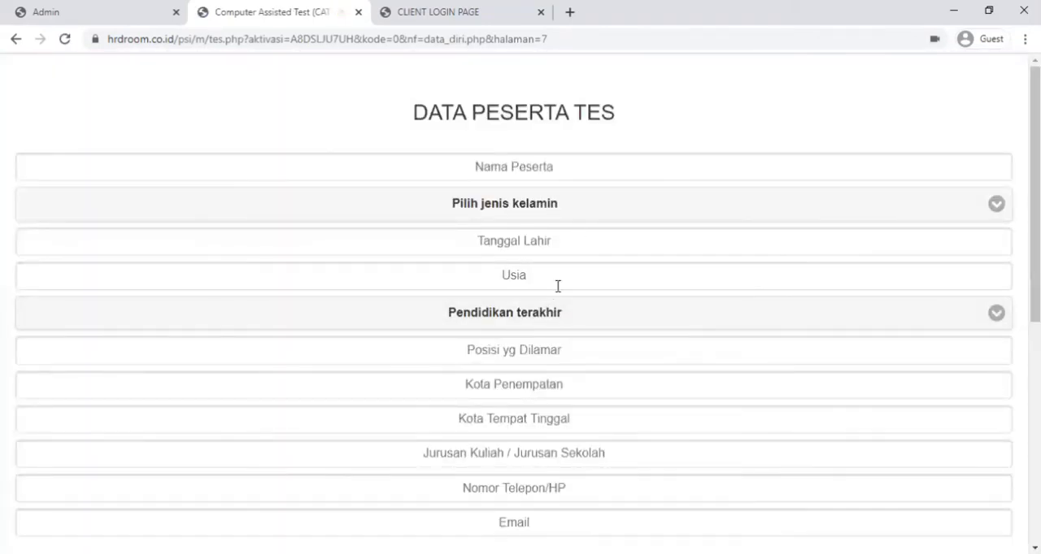
click(523, 161)
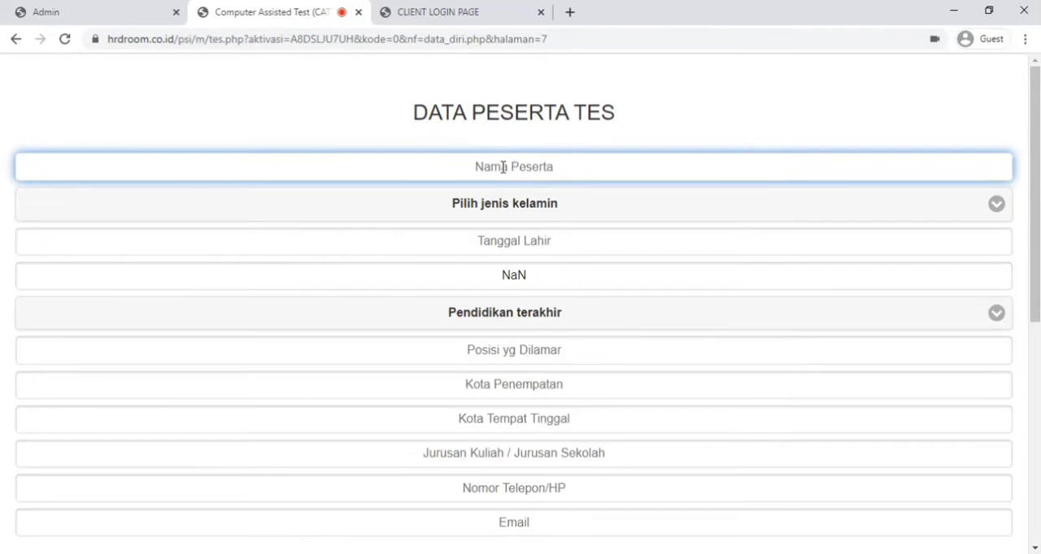
text(Tiara)
click(471, 205)
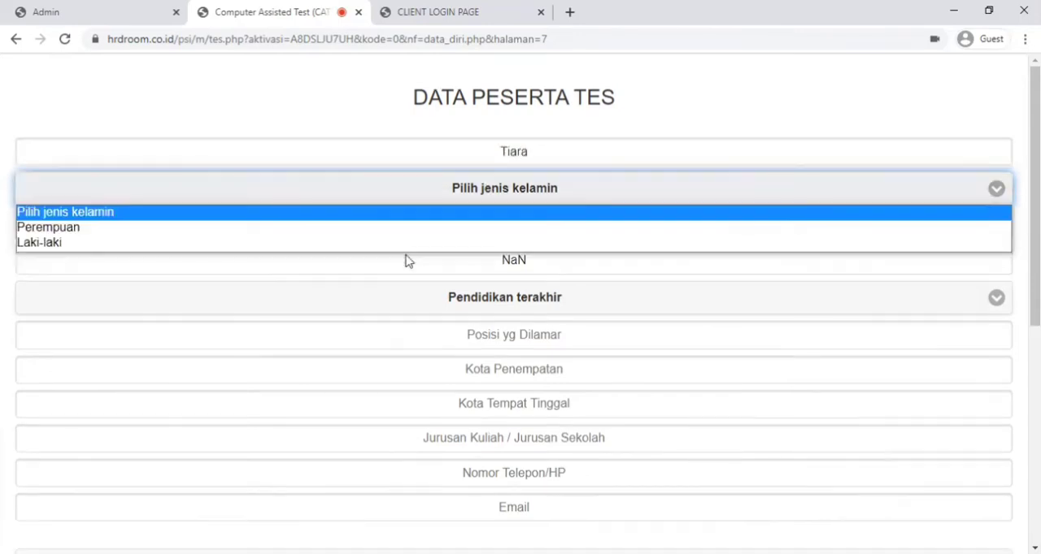
click(439, 227)
- Choose the participant's date of birth in the Tanggal Lahir field
click(477, 242)
click(96, 270)
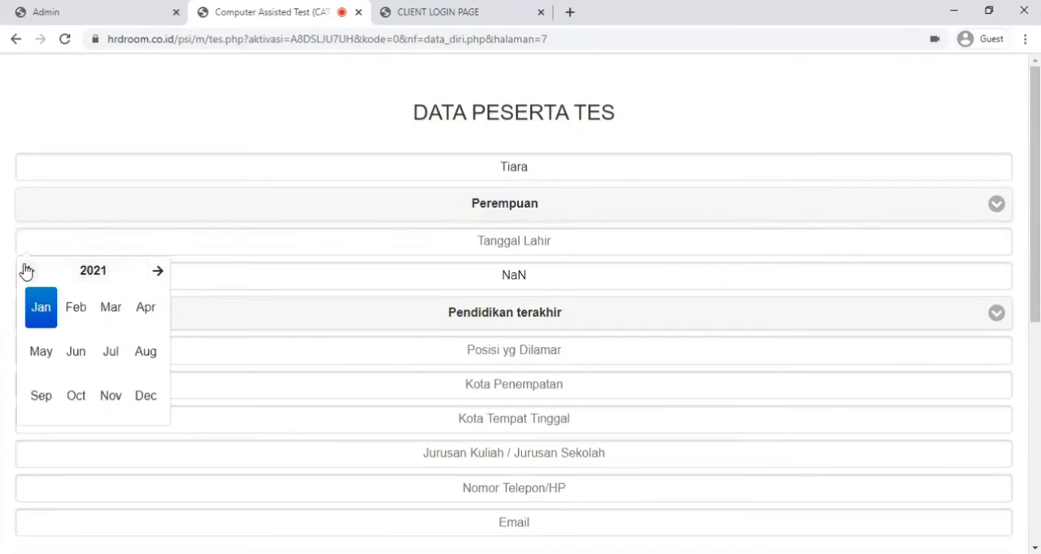
click(27, 270)
click(71, 272)
click(28, 272)
click(27, 272)
click(80, 312)
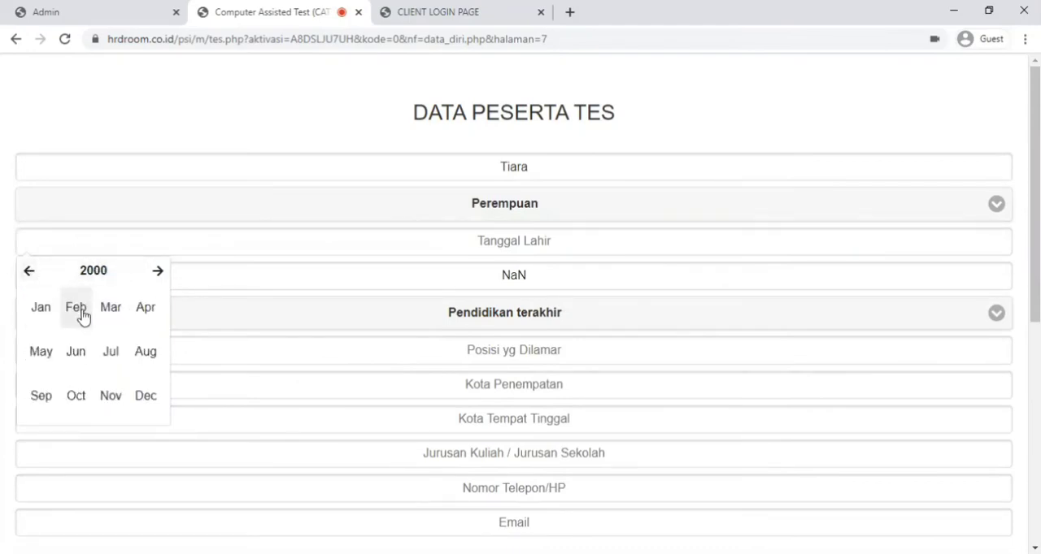
click(82, 315)
- Set the last education to S1 sederajat, the position applied for to Finance and the placement city to Jakarta
click(532, 318)
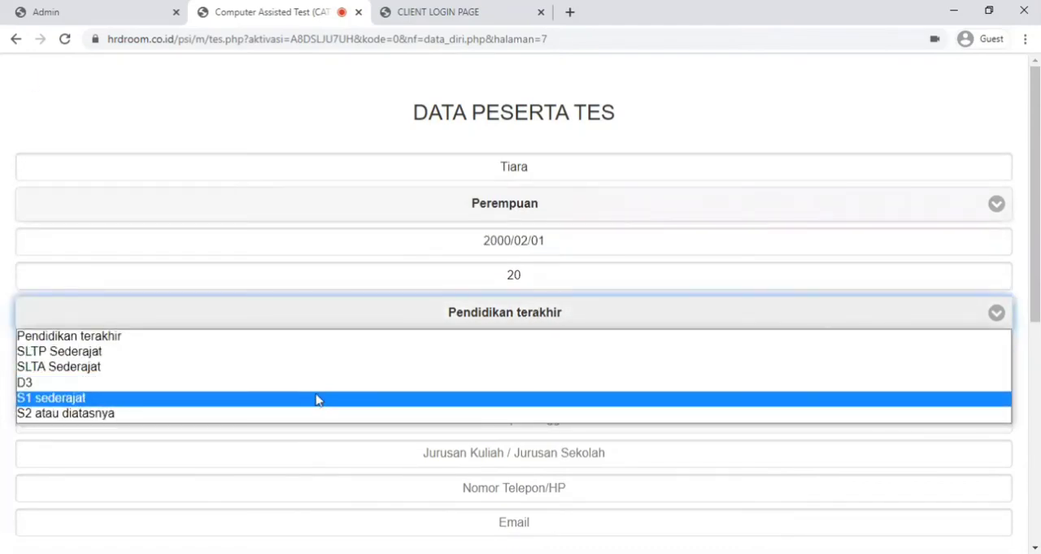
click(590, 397)
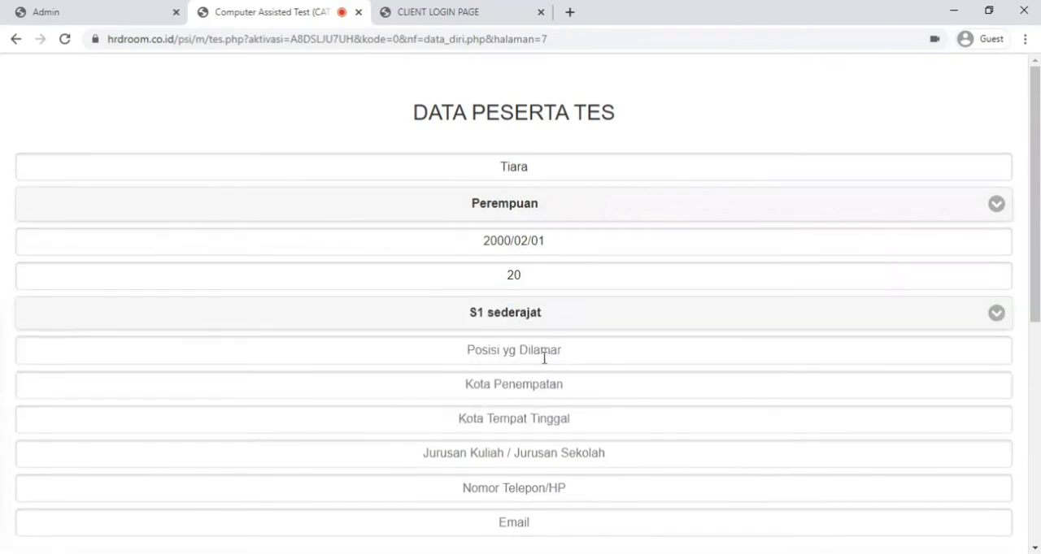
click(556, 352)
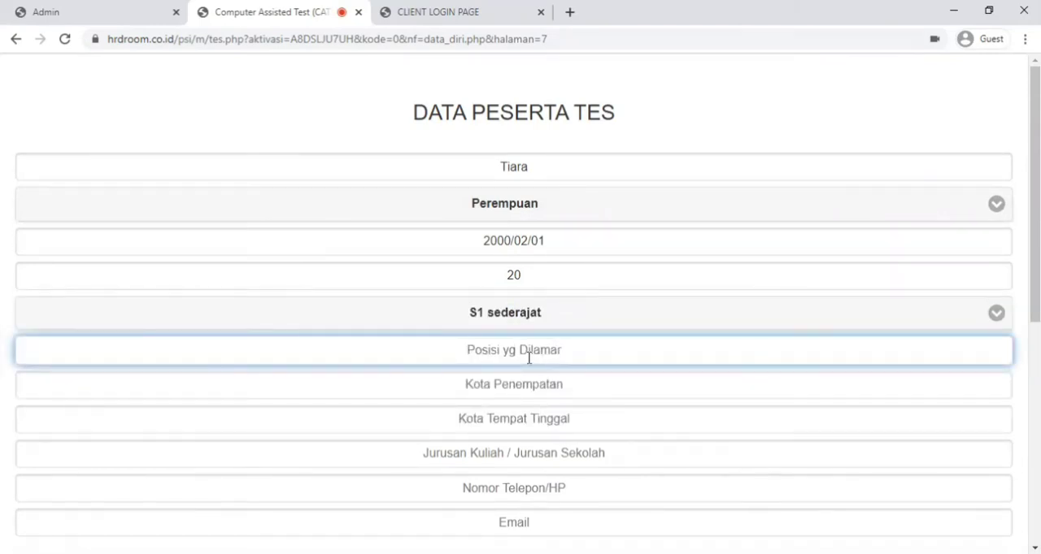
text(Finance)
key(Tab)
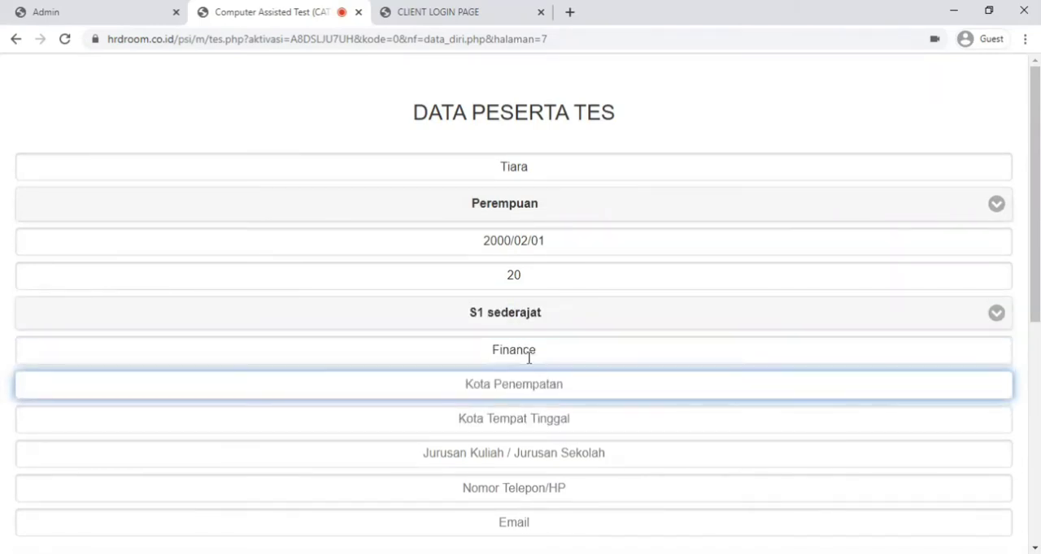
text(Jakarta)
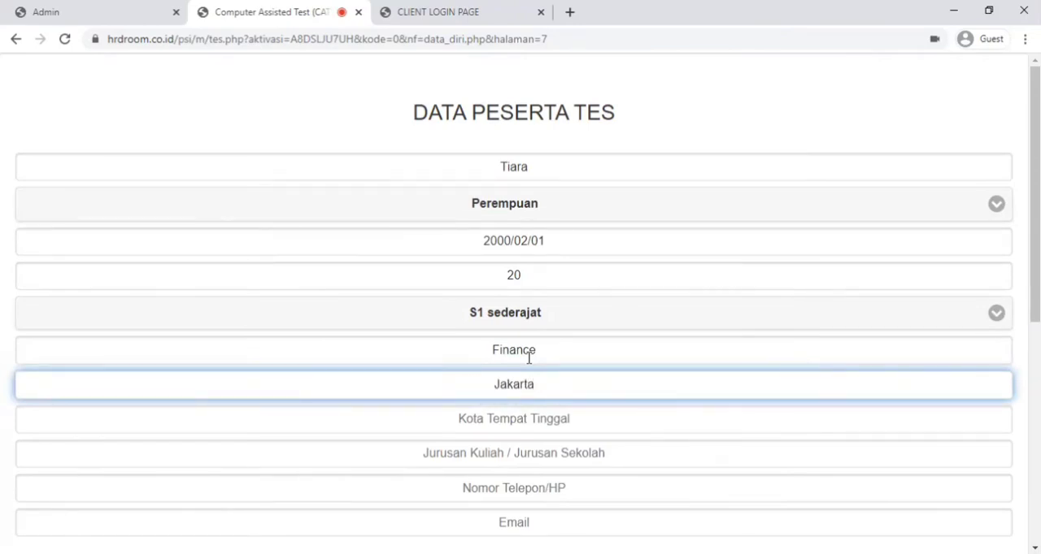
- Fill in Jakarta as the city of residence, Akutansi as the field of study and the participant's phone number
key(Tab)
text(Jakarta)
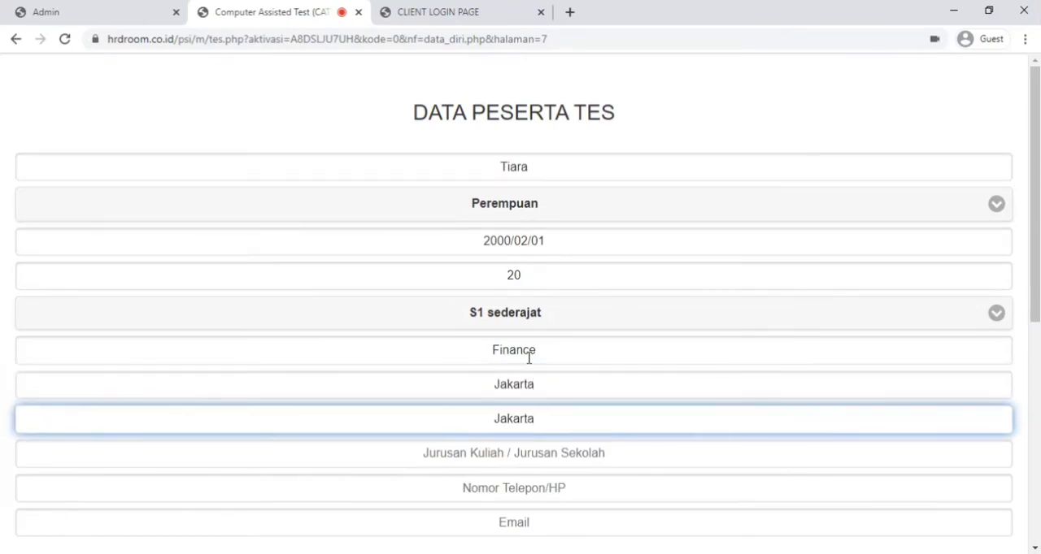
key(Tab)
text(Akutansi)
key(Tab)
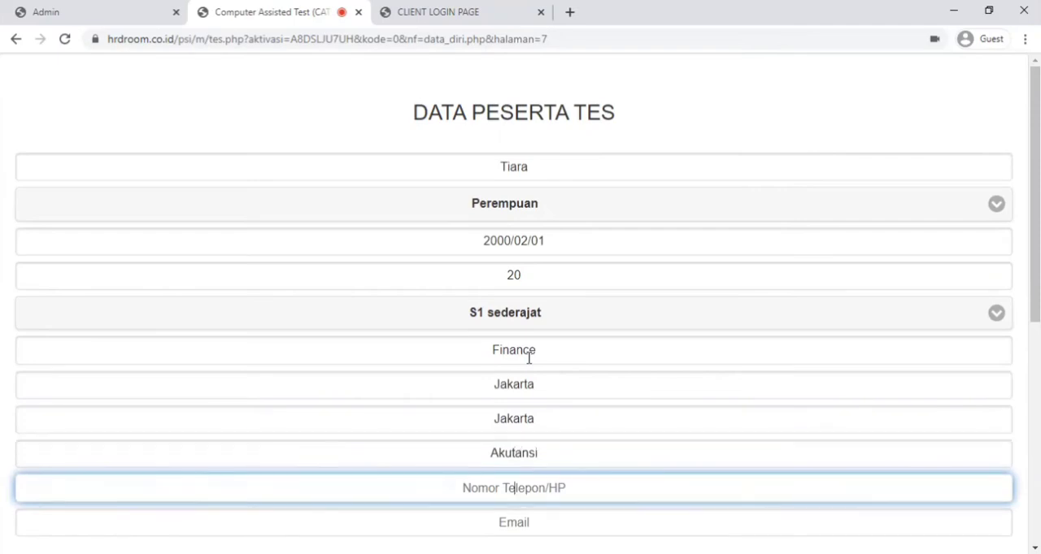
text(081234567890)
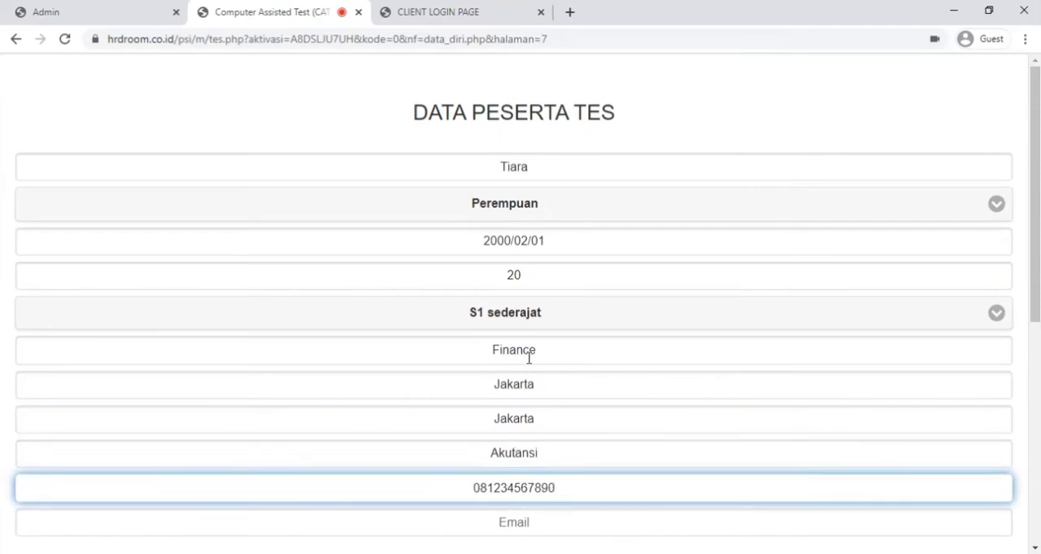
- Fill in the participant's email and submit the completed Data Peserta Tes form
key(Tab)
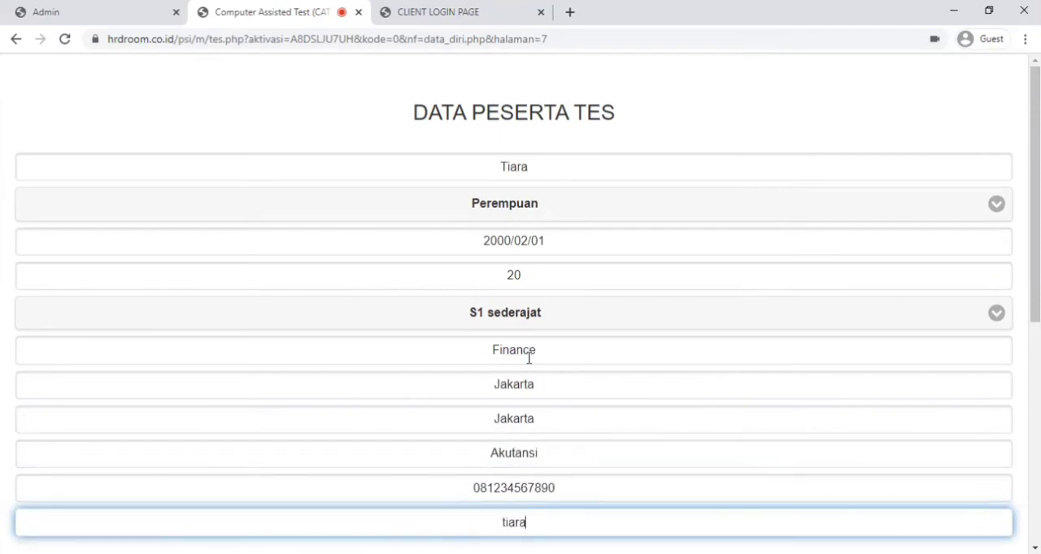
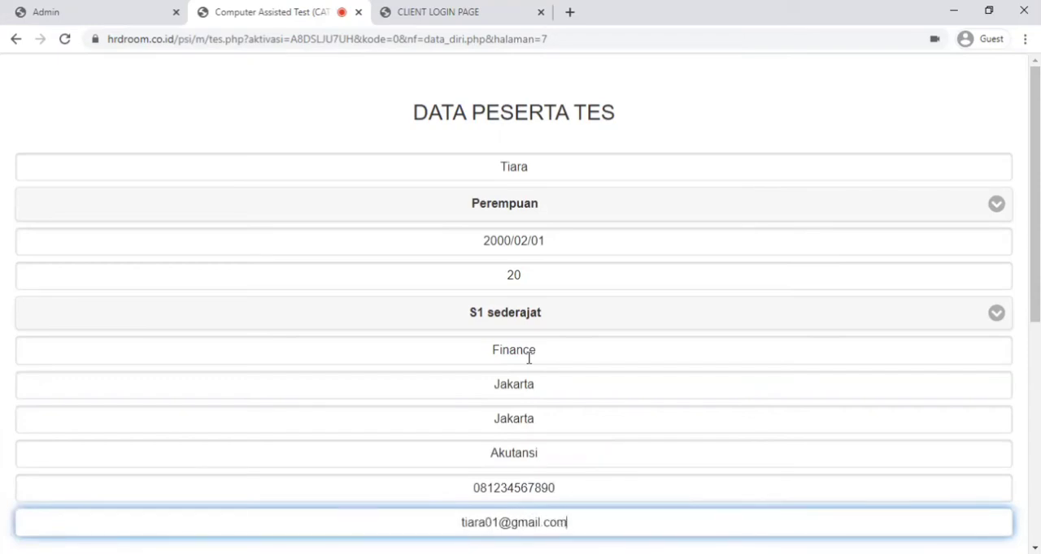
scroll(527, 370, down, 5)
scroll(529, 325, up, 5)
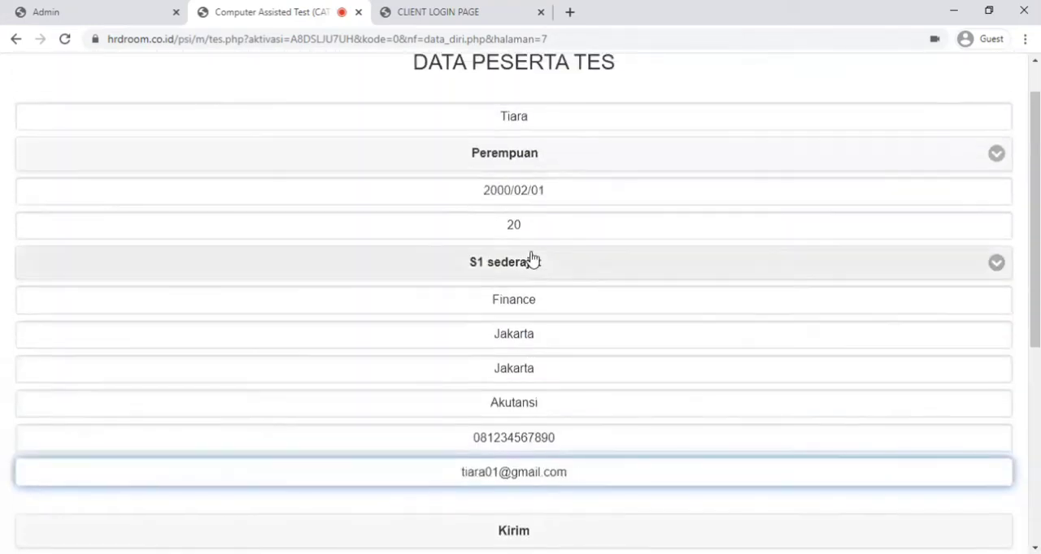
scroll(561, 374, down, 1)
click(509, 452)
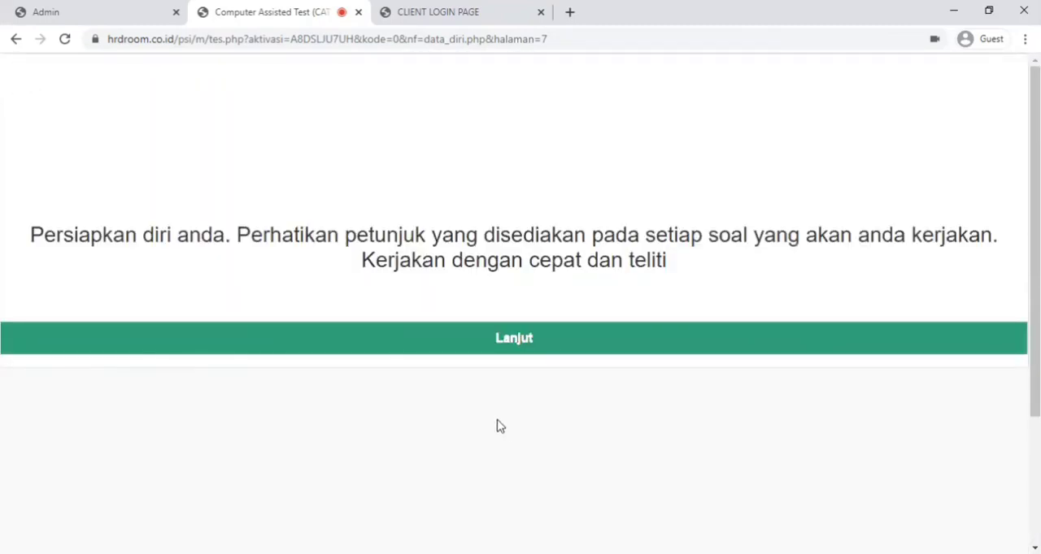
- Continue to the verbal logic test, go through its Contoh 1, Contoh 2 and Kesiapan instructions, and close them to begin answering
click(510, 350)
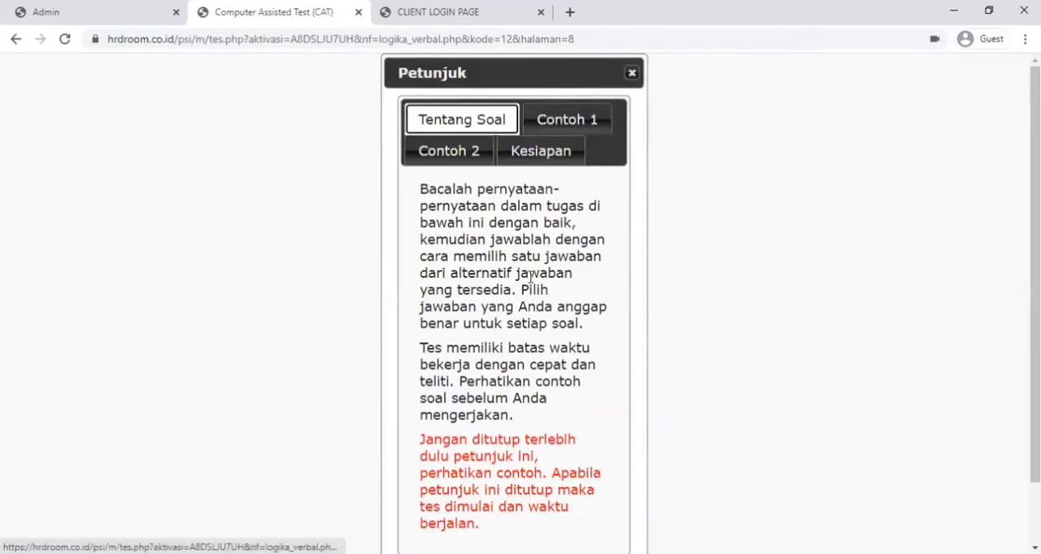
click(556, 124)
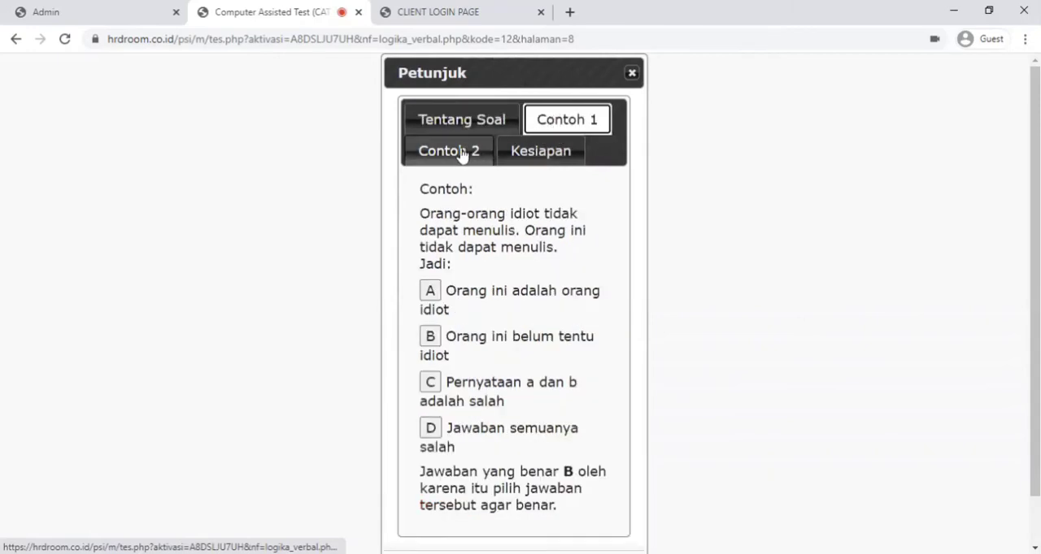
click(461, 153)
click(518, 152)
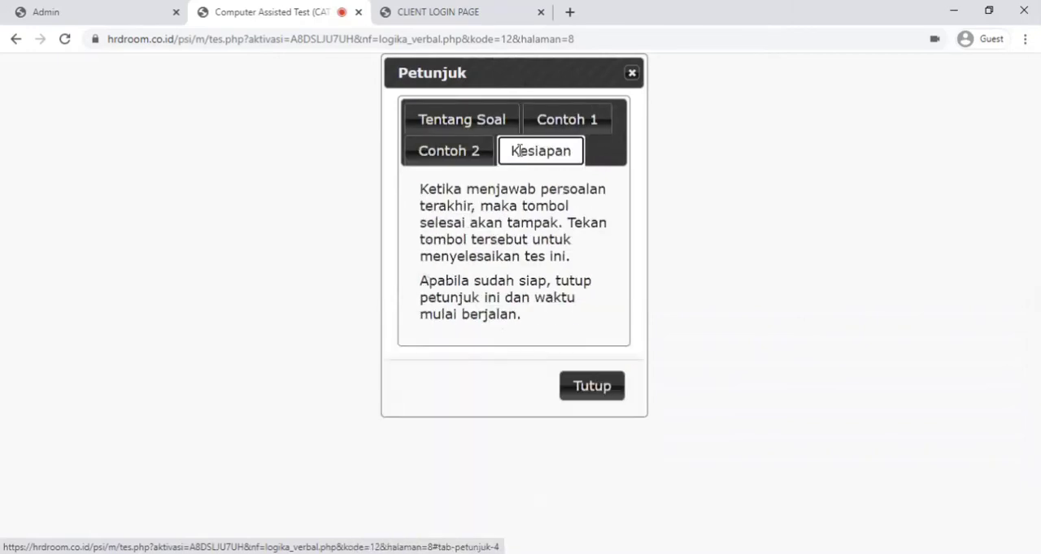
click(584, 389)
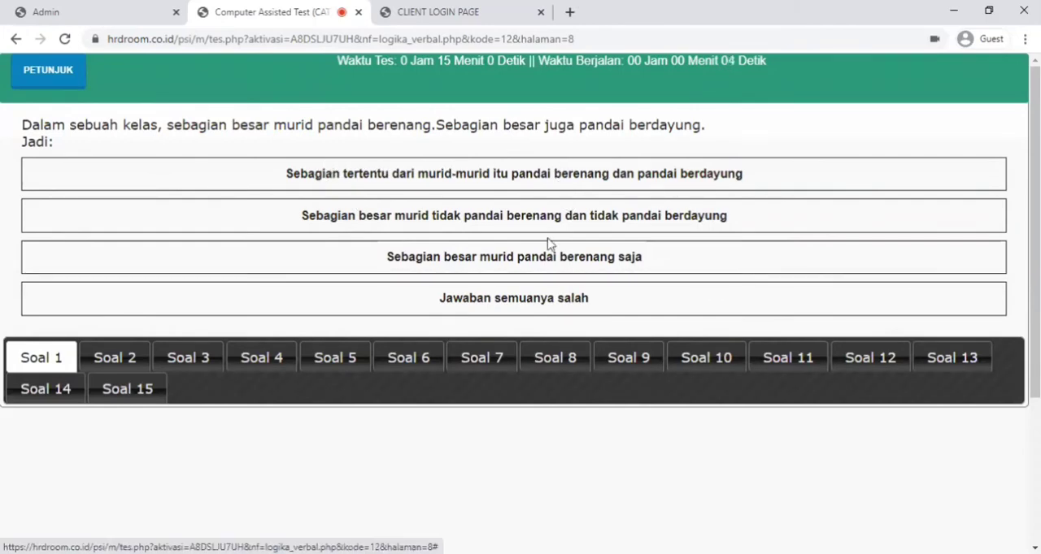
click(53, 84)
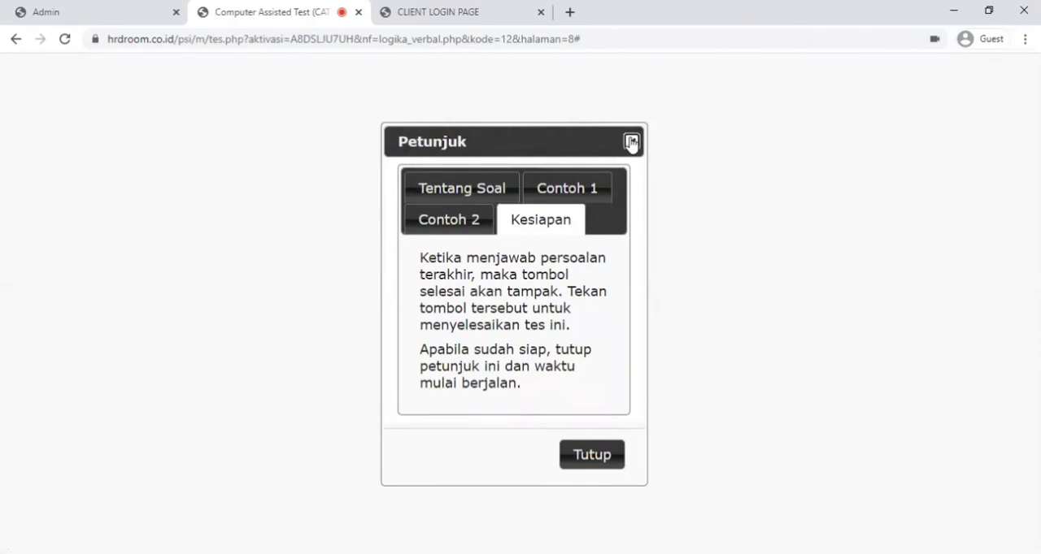
click(631, 140)
- Answer Soal 1 through Soal 15 of the verbal logic test, choosing Bunuh diri for Soal 15
click(518, 178)
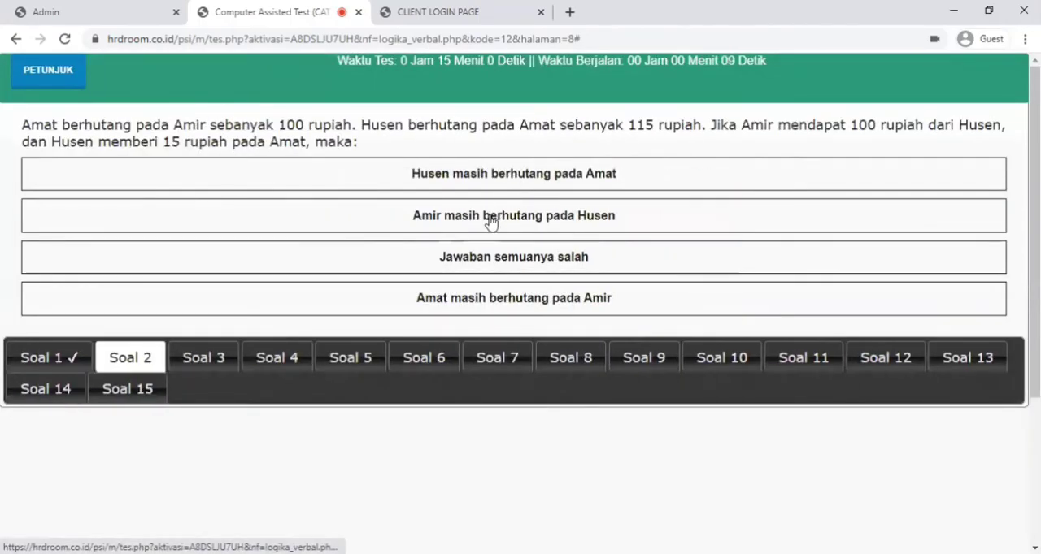
click(485, 216)
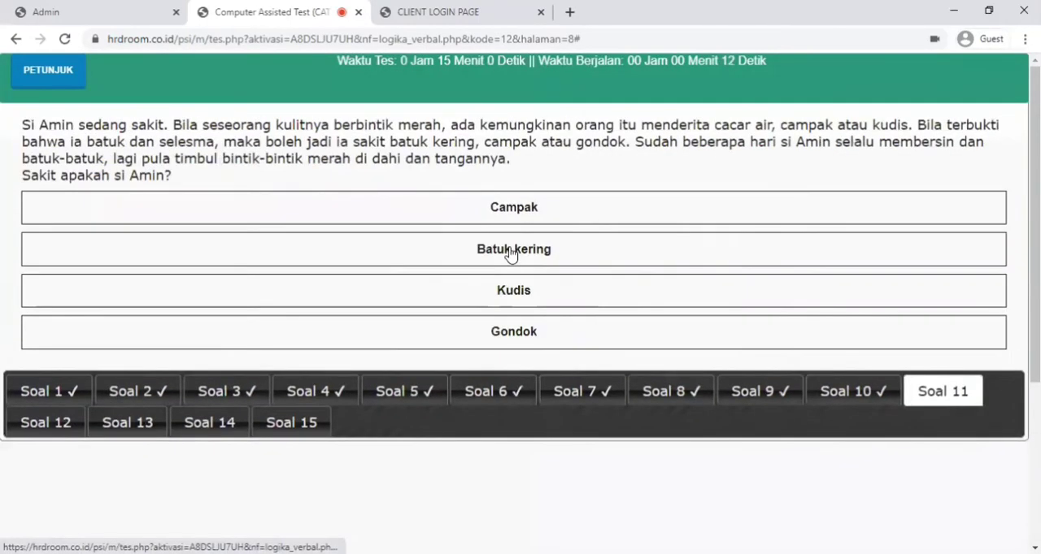
click(509, 253)
click(492, 330)
click(489, 304)
click(490, 288)
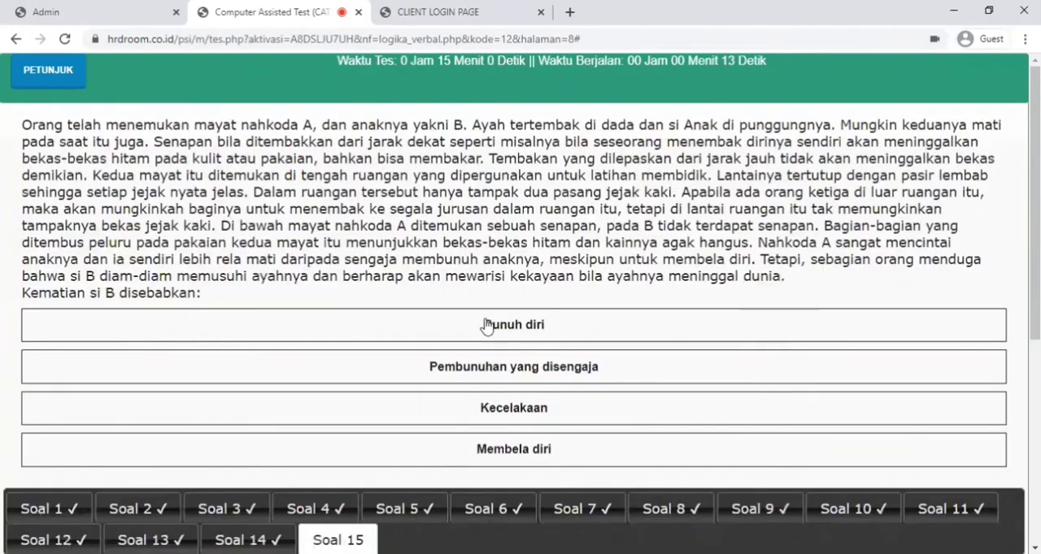
click(492, 325)
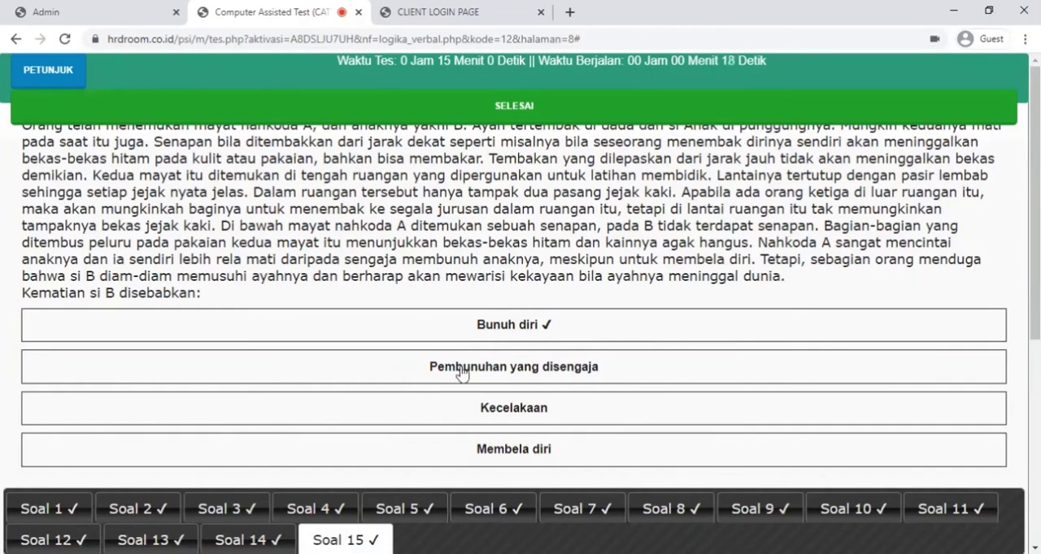
- Finish the verbal logic test and confirm the completion with Ya
scroll(469, 422, down, 4)
scroll(481, 132, up, 3)
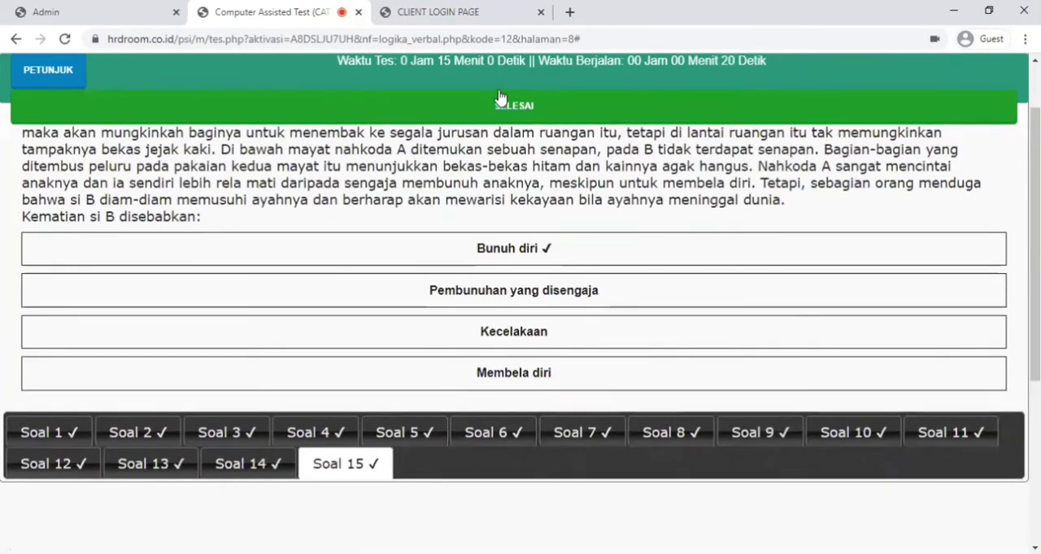
click(496, 106)
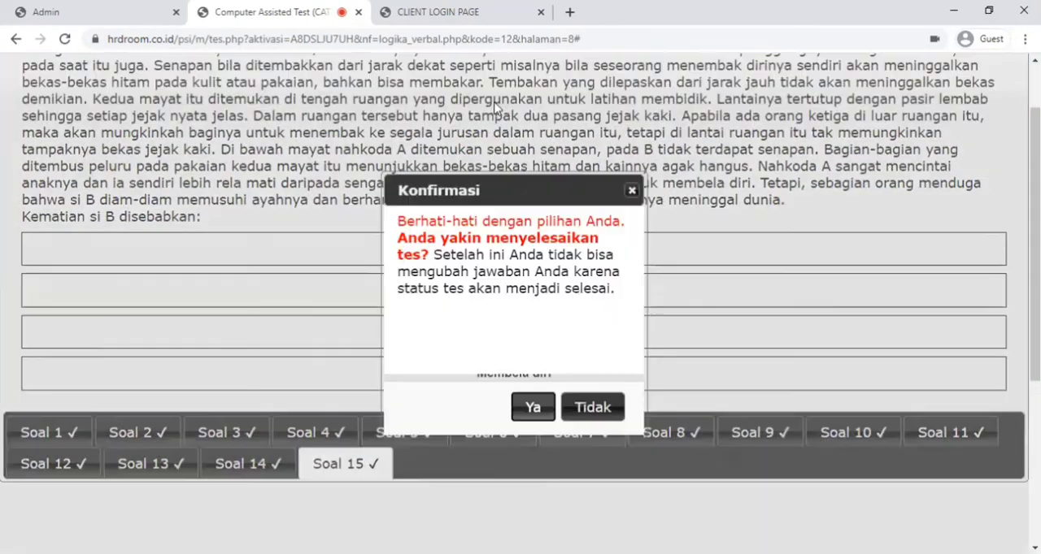
click(516, 408)
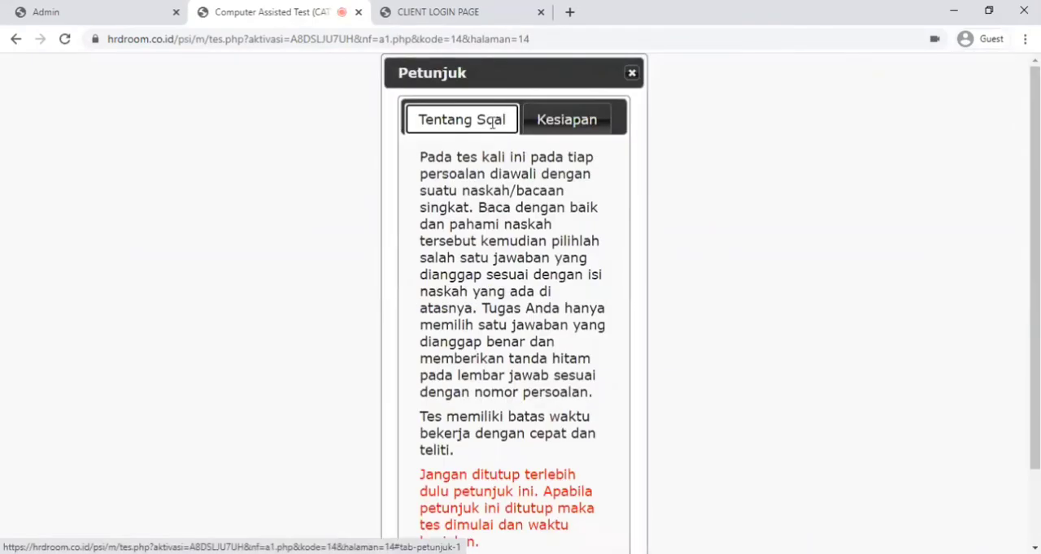
- Read the Tentang Soal and Kesiapan instructions of the reading passage test and close them to start it
scroll(478, 244, down, 1)
scroll(478, 249, up, 1)
click(560, 128)
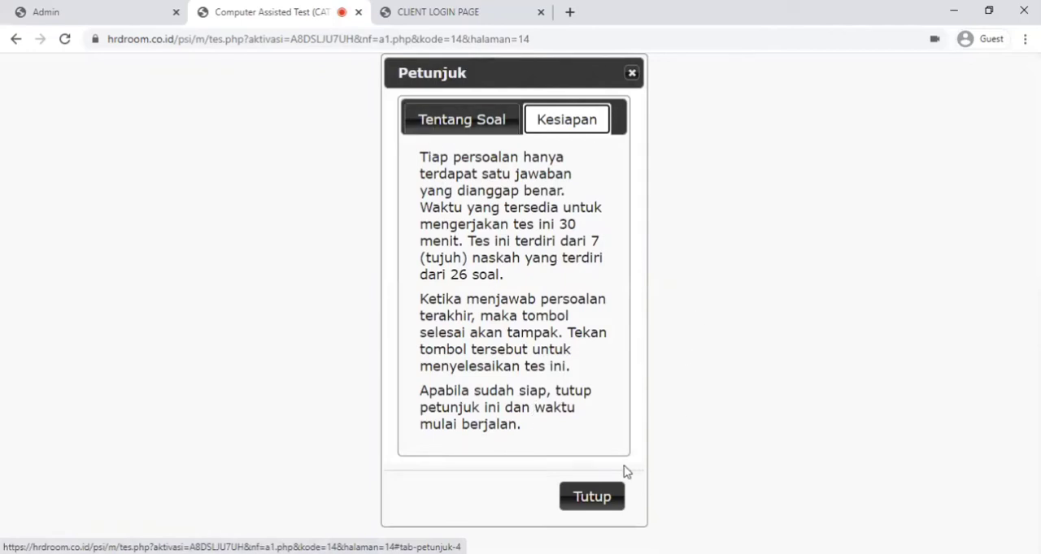
click(593, 500)
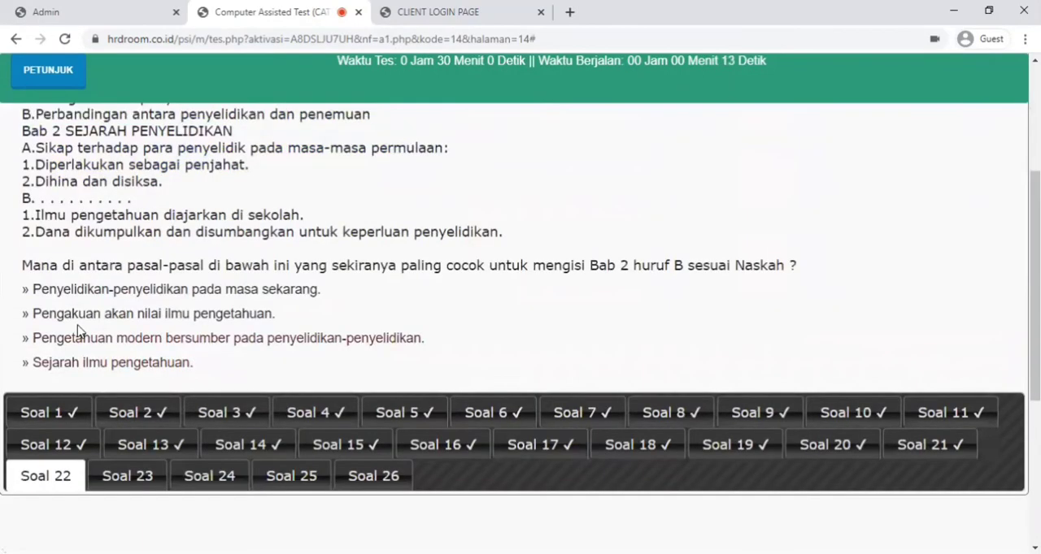
- Answer Soal 1 through Soal 26 of the reading passage test, then finish it and confirm with Ya
click(71, 348)
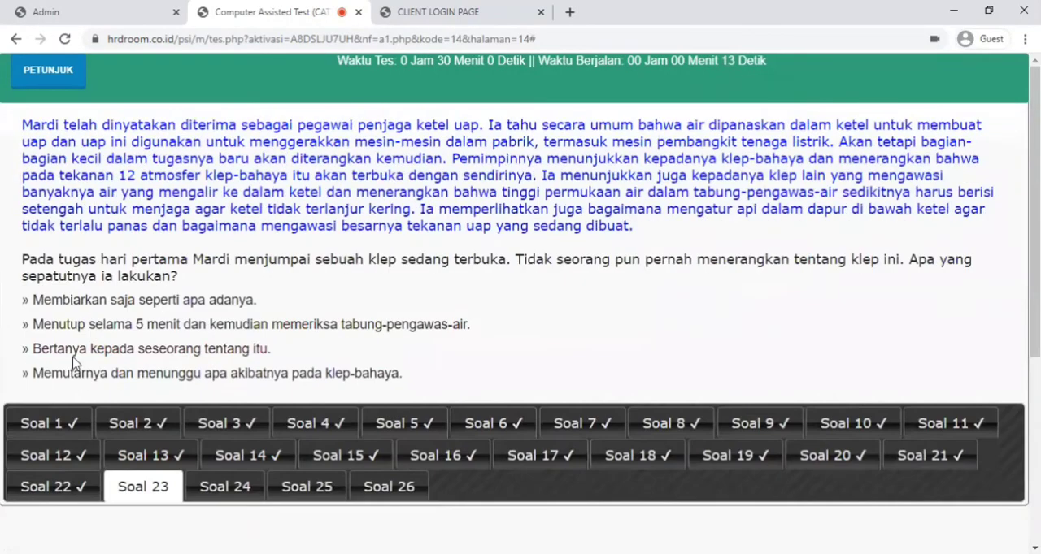
click(81, 355)
click(81, 355)
click(82, 356)
click(81, 357)
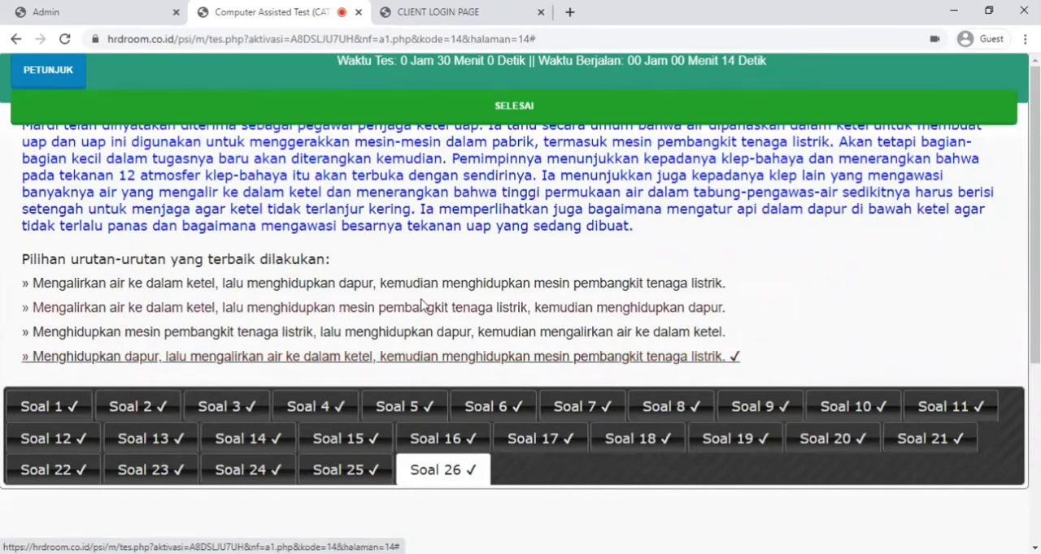
click(550, 107)
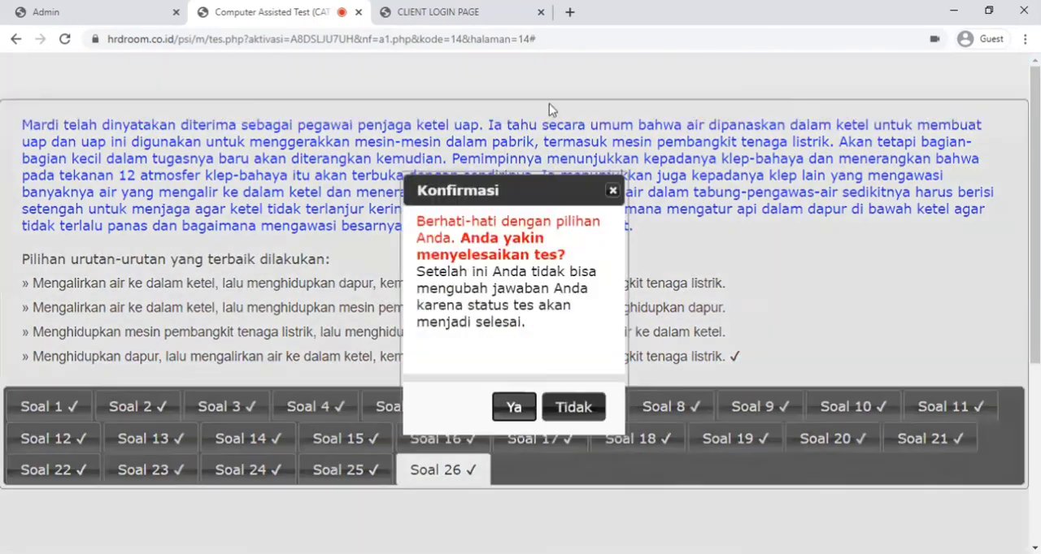
click(513, 408)
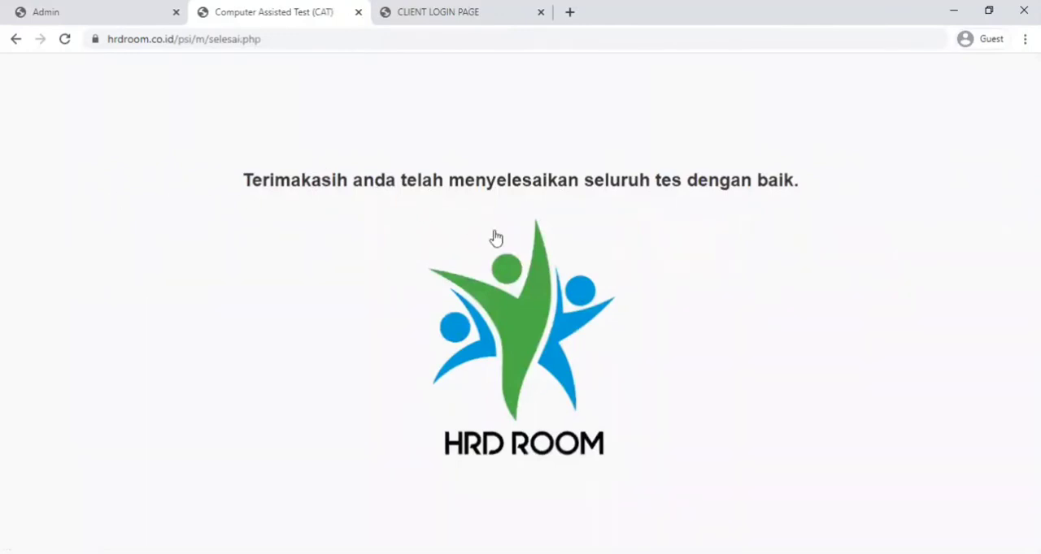
- Log in to the client portal with the username adminklien and the account password, and show the Kode Aktivasi list
click(375, 35)
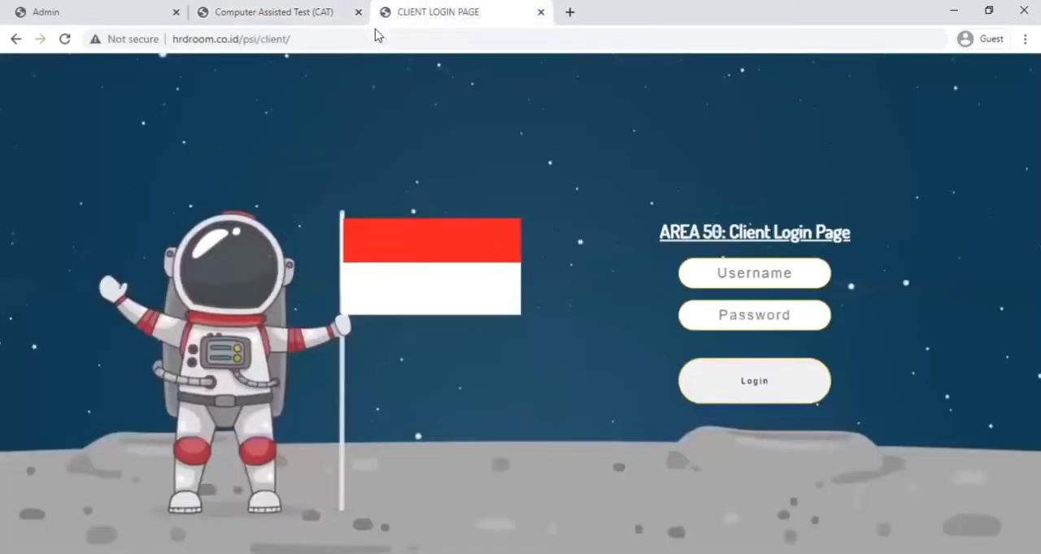
click(728, 273)
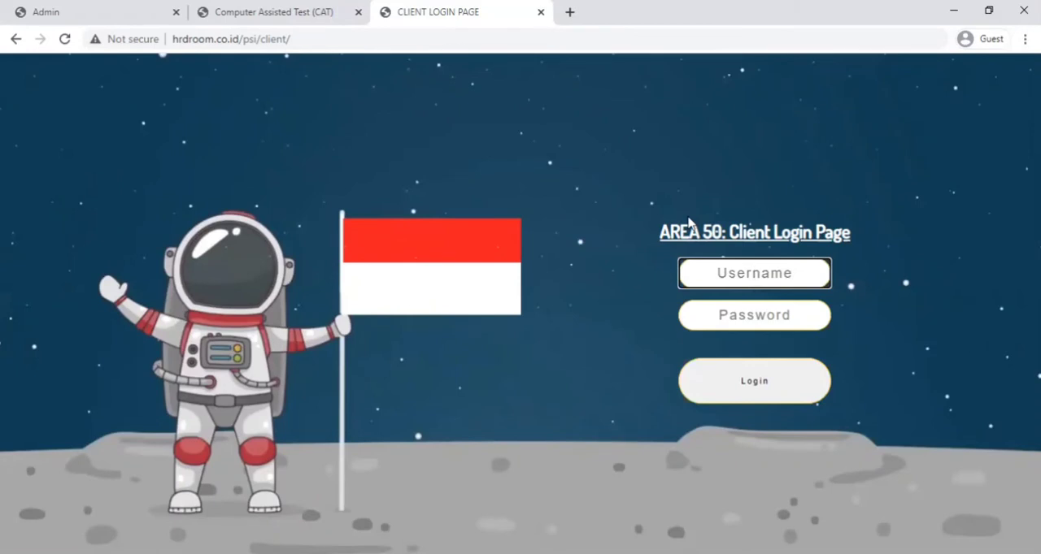
text(adminklien)
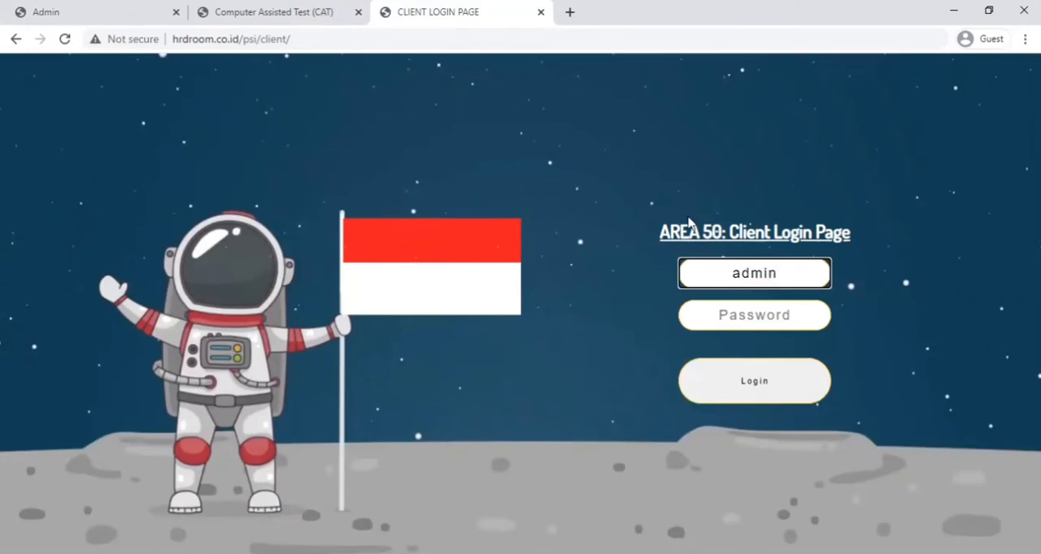
key(Tab)
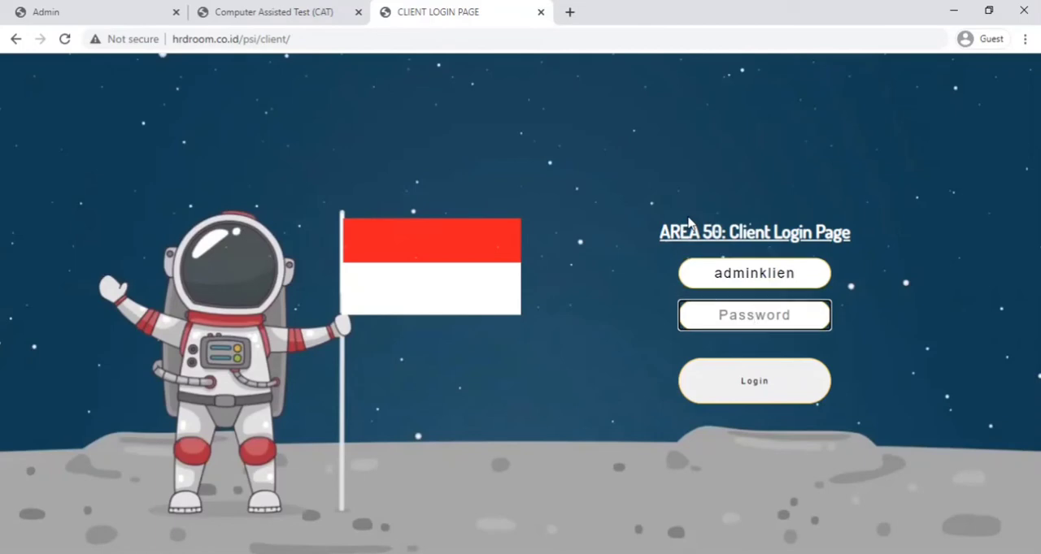
text(•••••••)
click(739, 400)
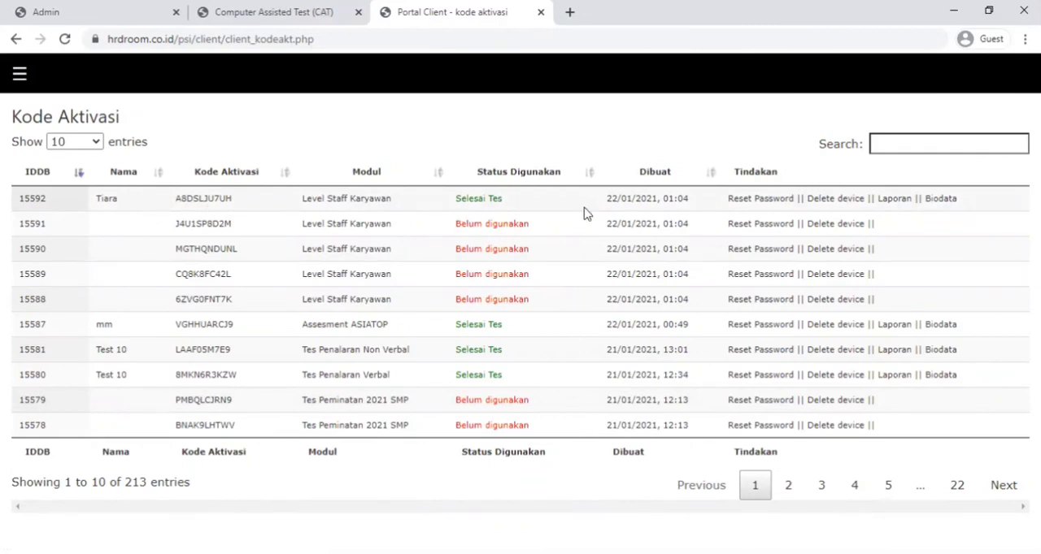
- Check the Biodata of the completed Level Staff Karyawan test, close it, and review the participant details and test photos in its Laporan
click(939, 200)
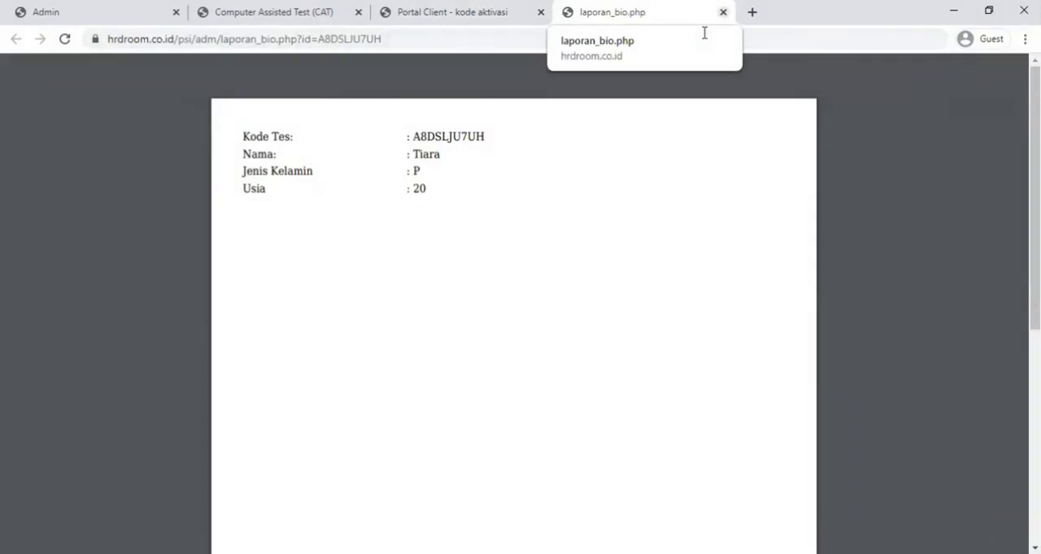
key(ctrl+w)
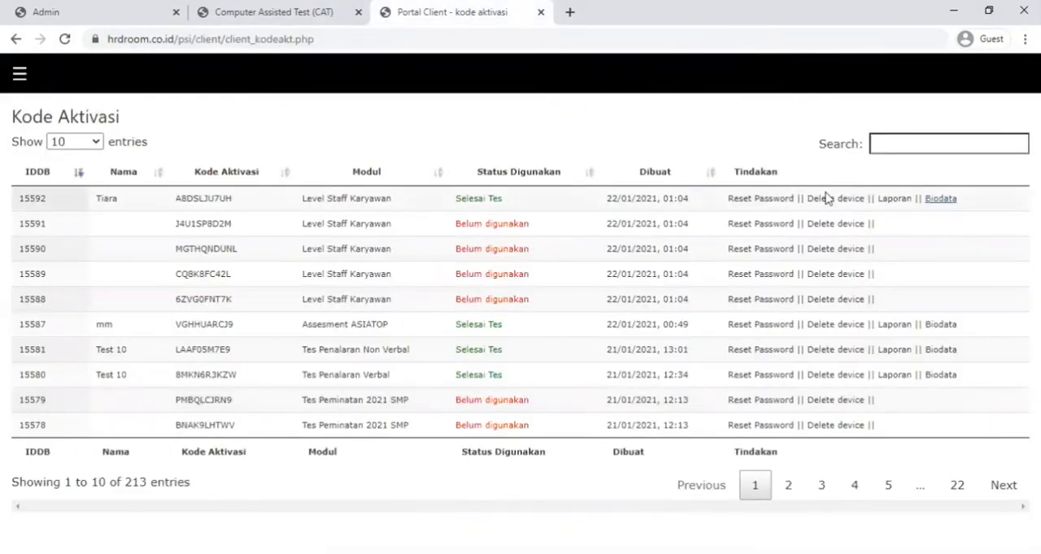
click(886, 201)
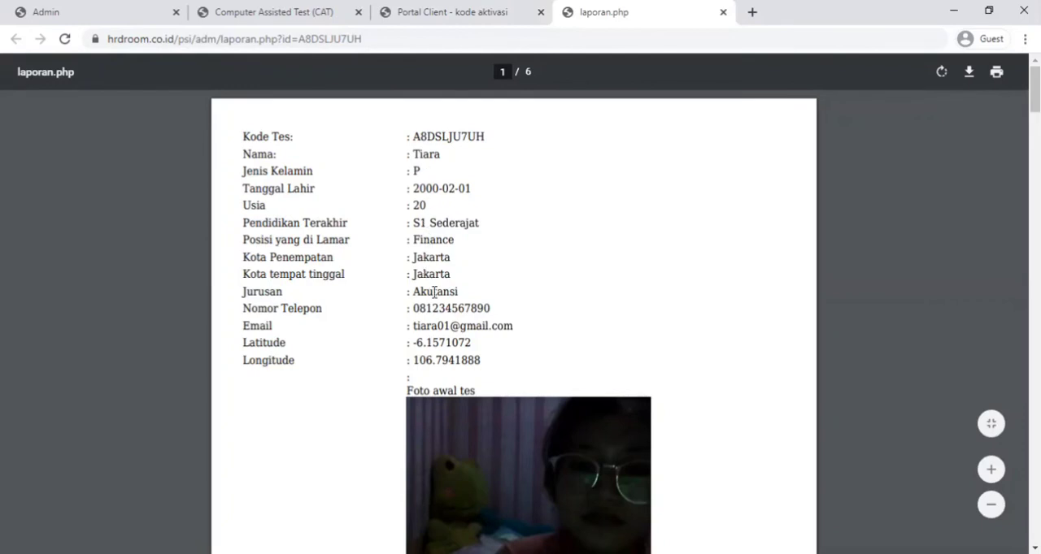
scroll(434, 292, down, 2)
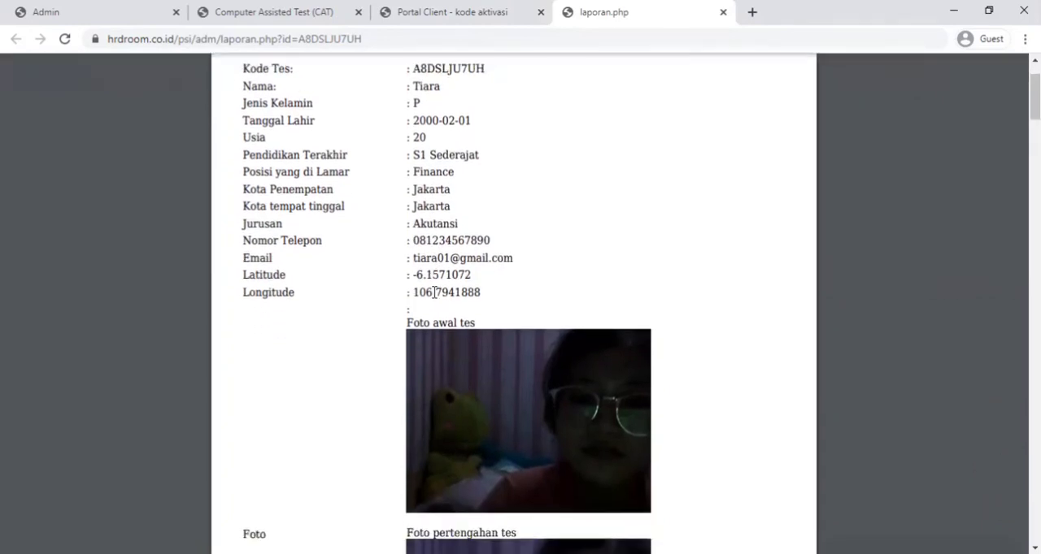
scroll(435, 292, down, 1)
scroll(403, 235, down, 2)
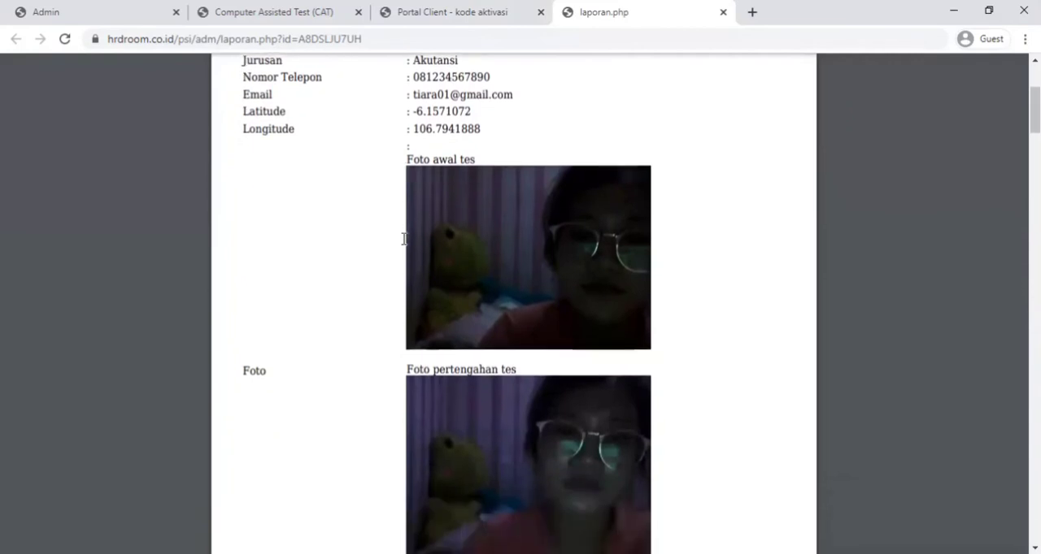
scroll(403, 238, down, 3)
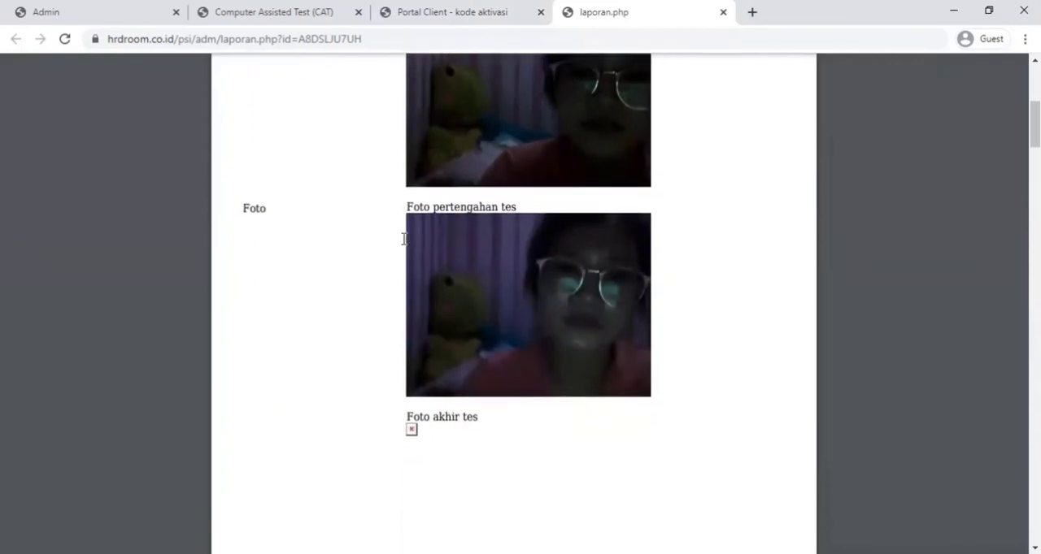
scroll(403, 239, down, 2)
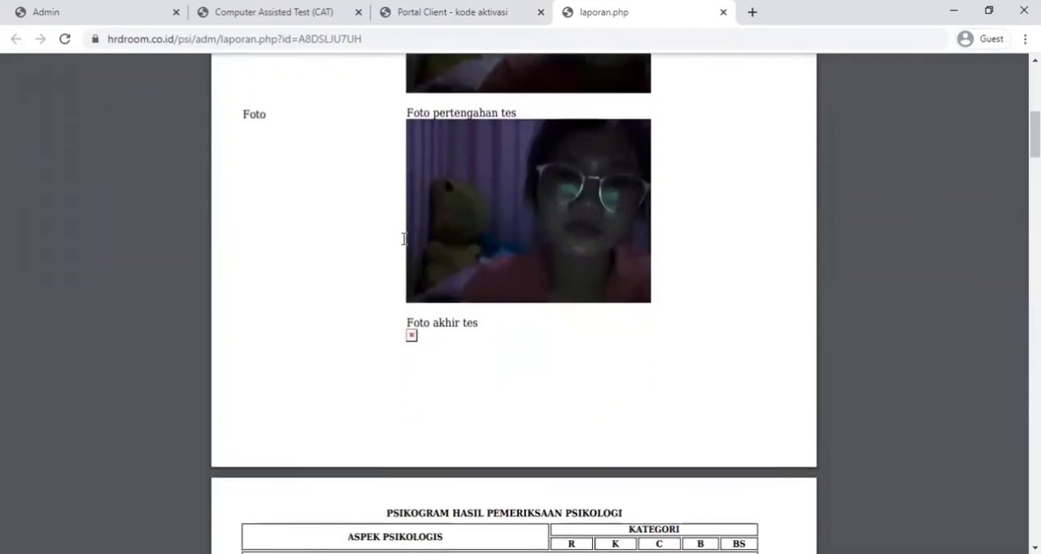
- Examine the psikogram and the score pages through the report's last page, and return to the Kode Aktivasi list
scroll(404, 238, down, 5)
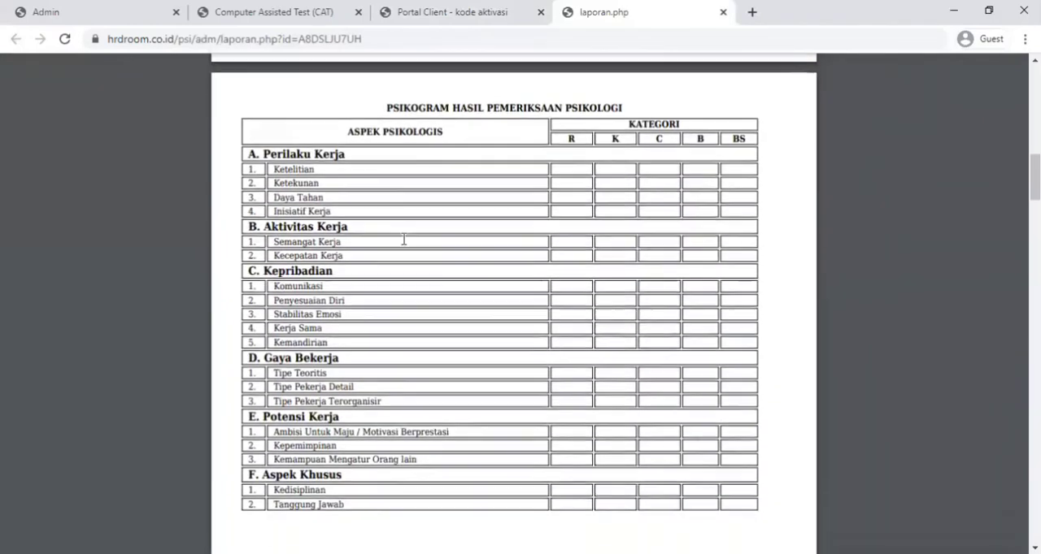
scroll(403, 238, down, 7)
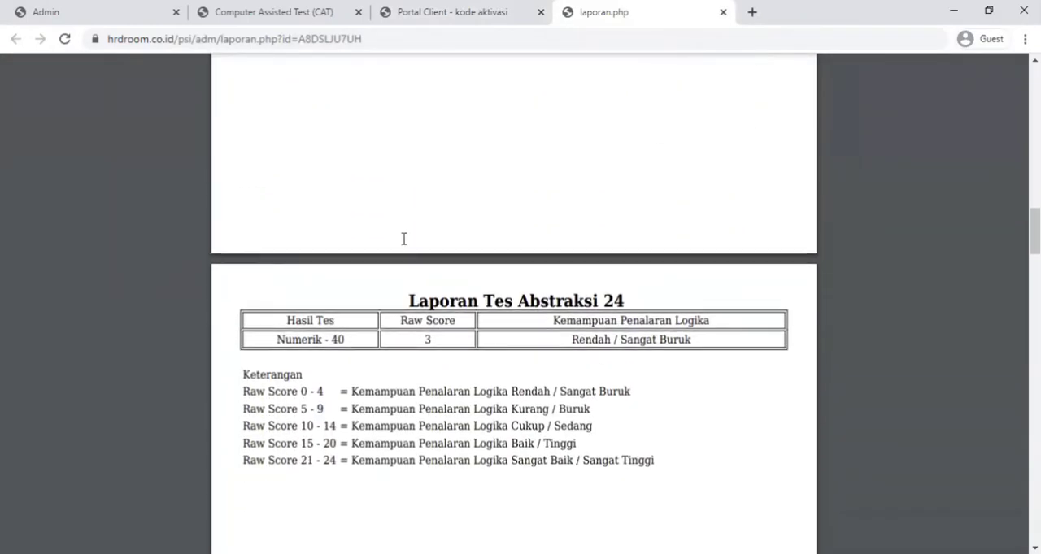
scroll(382, 403, up, 2)
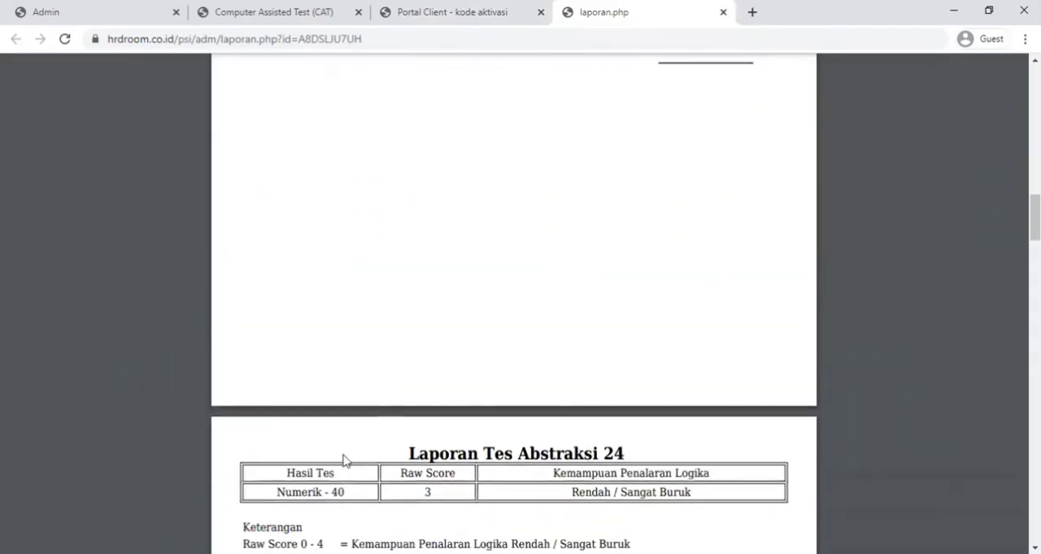
scroll(406, 427, down, 2)
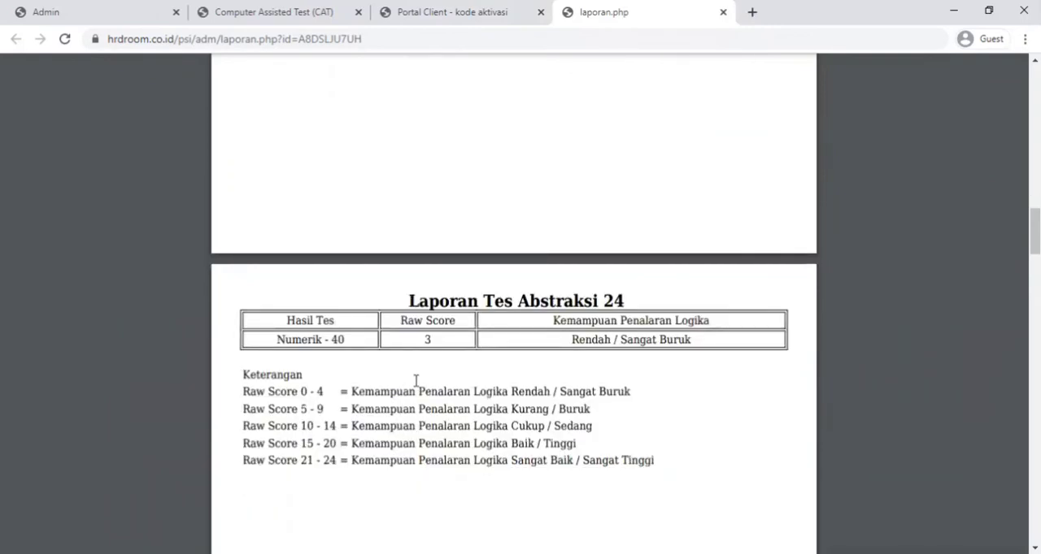
scroll(419, 379, down, 4)
scroll(418, 380, down, 6)
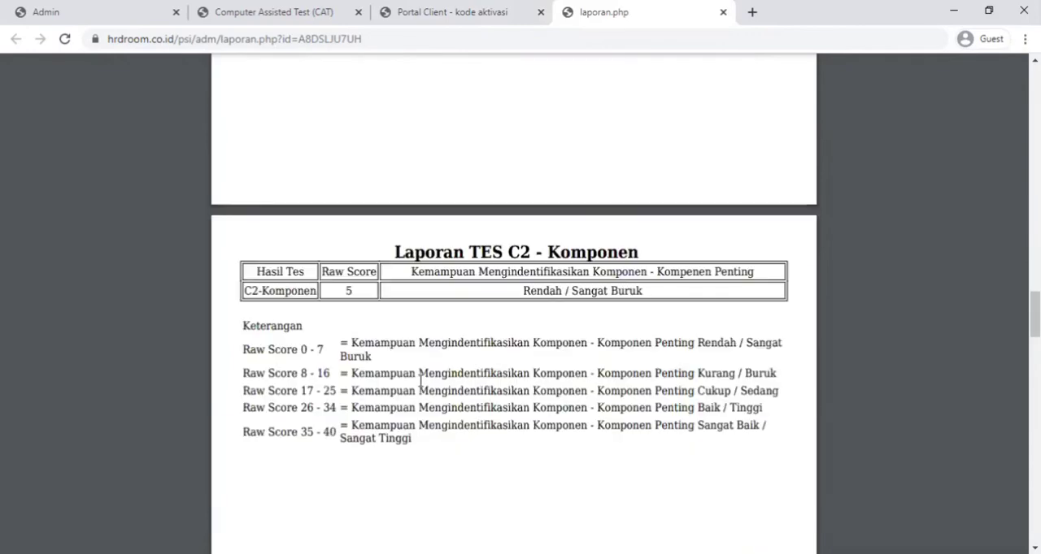
scroll(420, 380, down, 12)
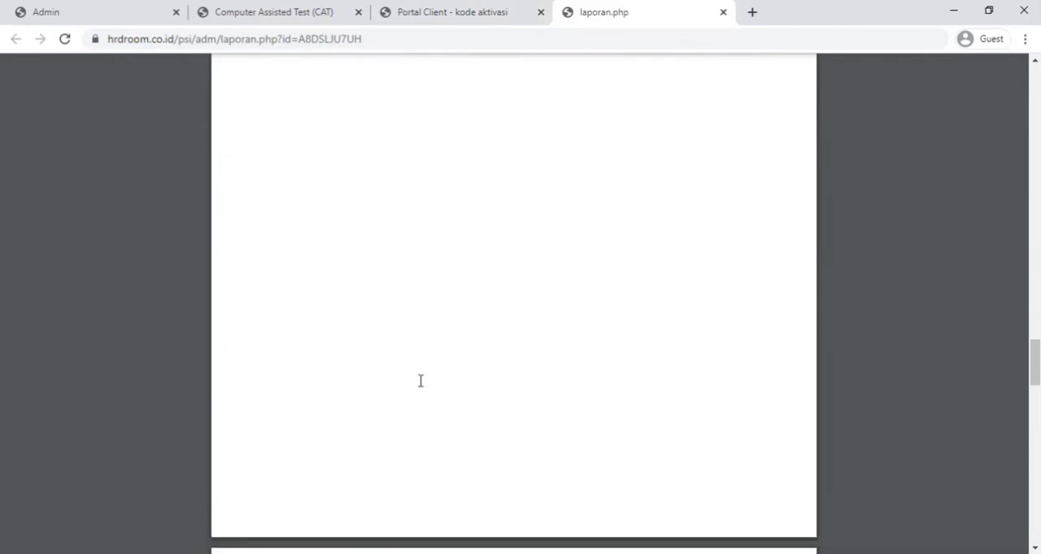
scroll(428, 384, down, 10)
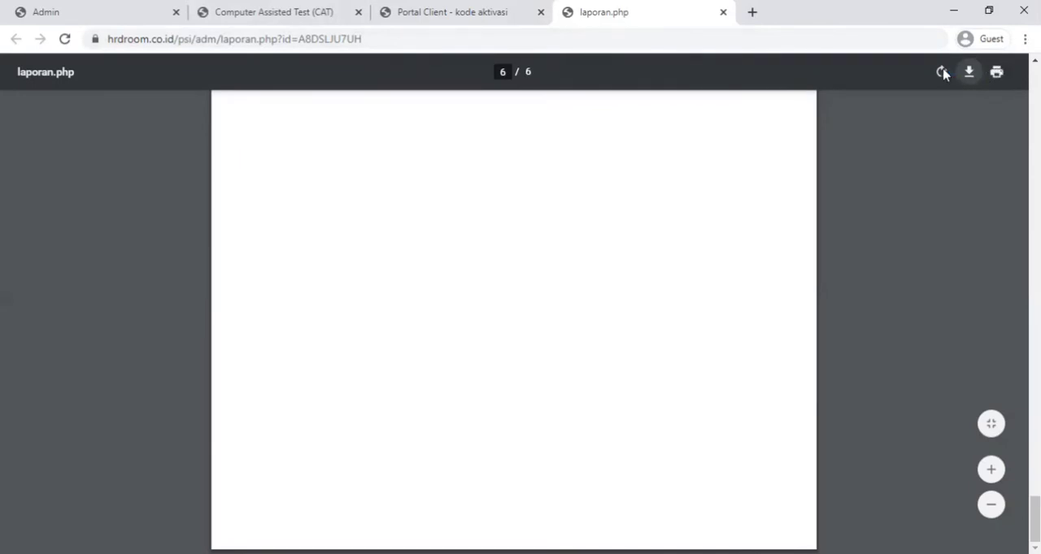
click(396, 13)
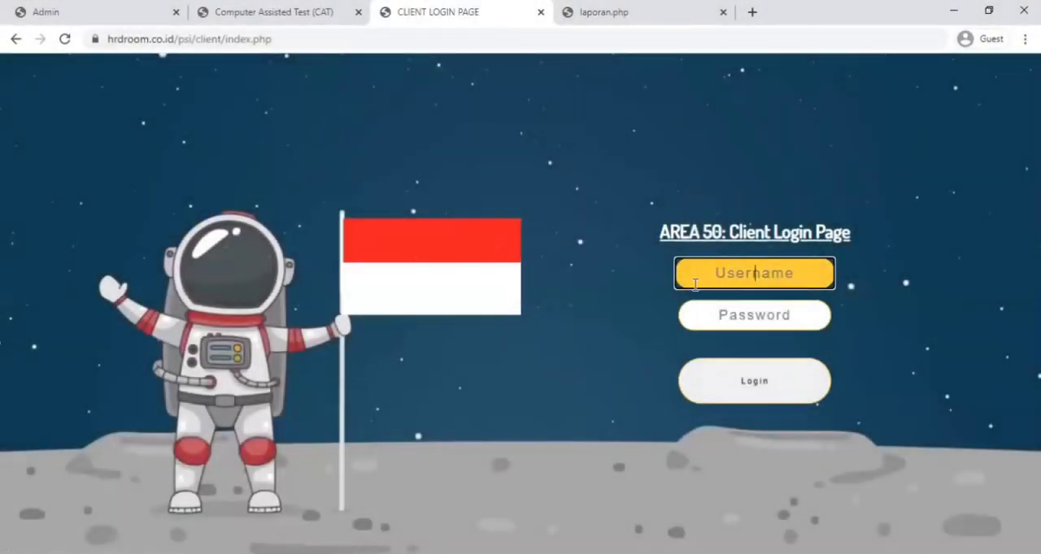
- Enter adminklien as the username on the client login page and move on to the password field
text(adminklien)
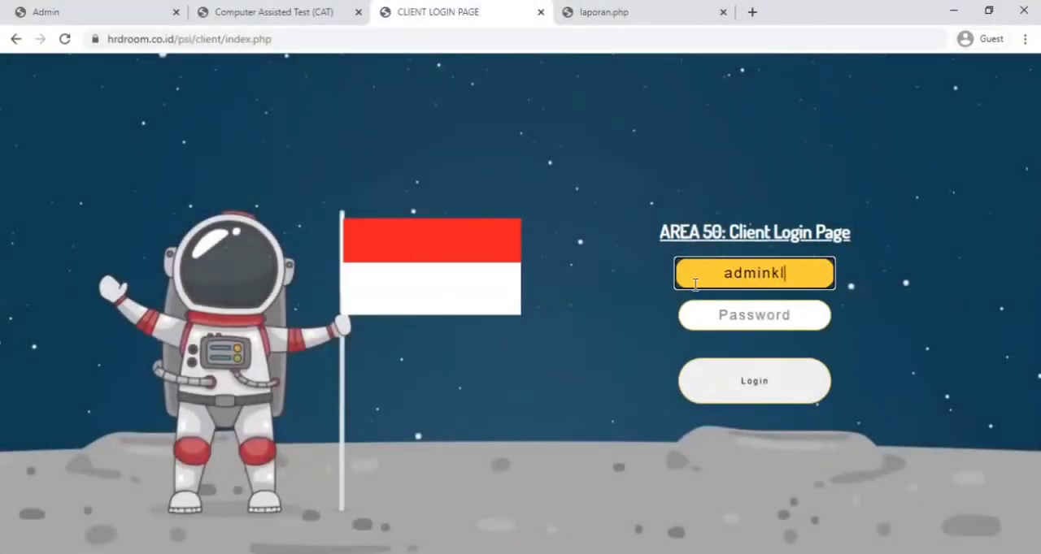
key(Tab)
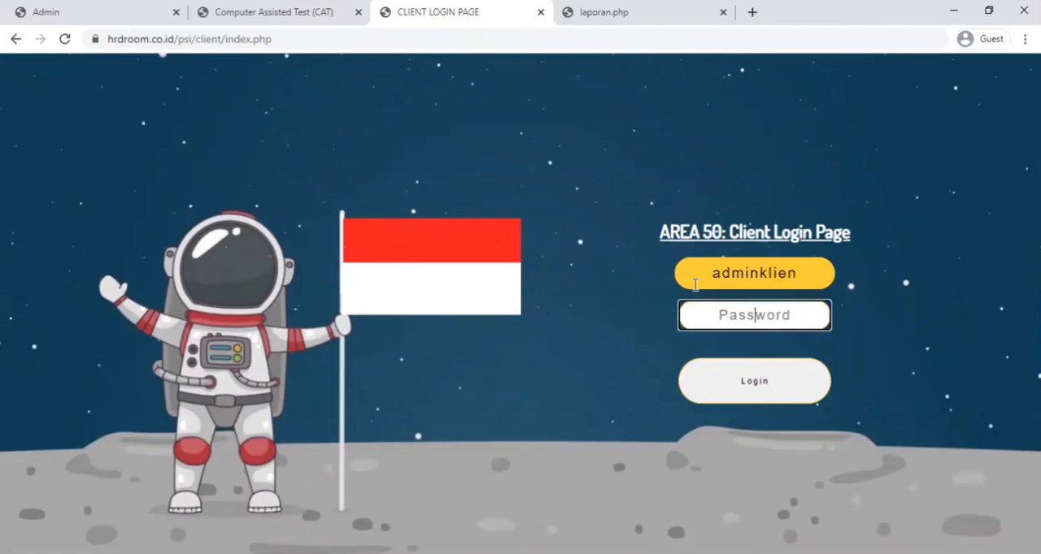